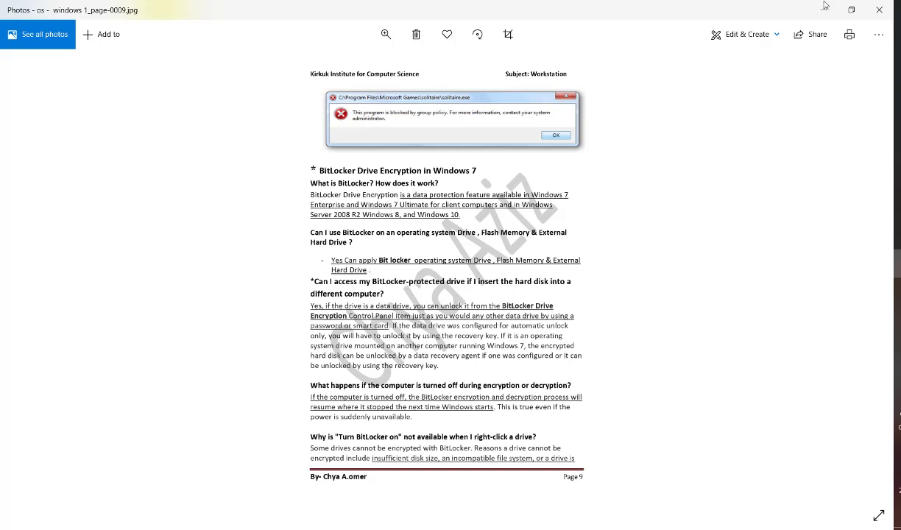
View the BitLocker questions in os - windows 1_page-0009.jpg at a larger size, and minimize the image.
left_click(823, 8)
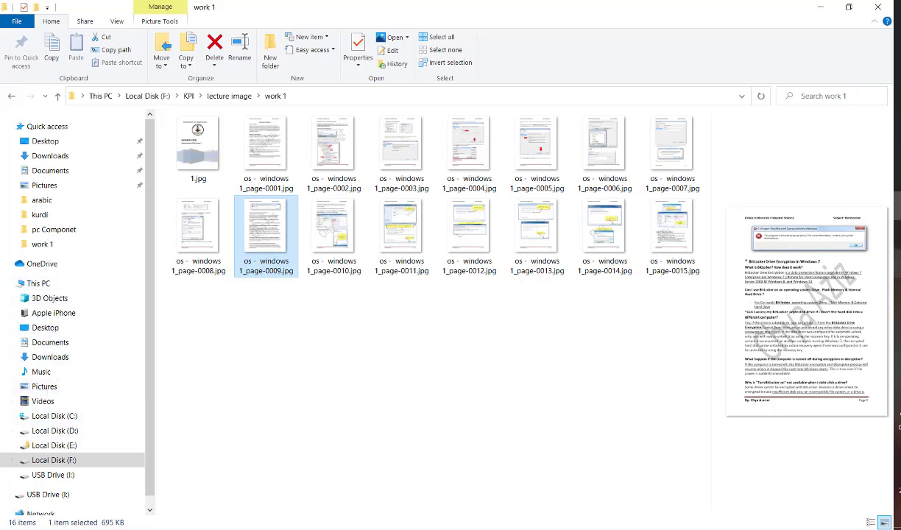
double_click(265, 225)
scroll(526, 298, "up", 2)
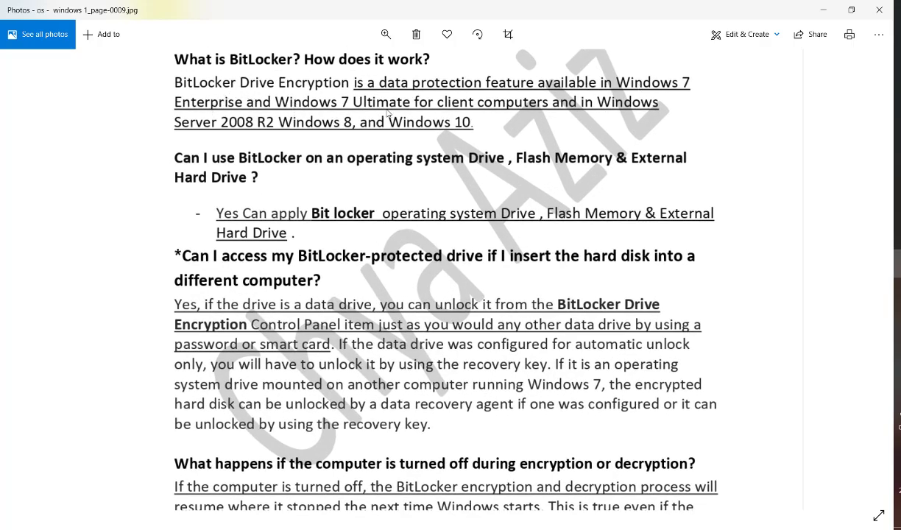
left_click(825, 10)
left_click(823, 9)
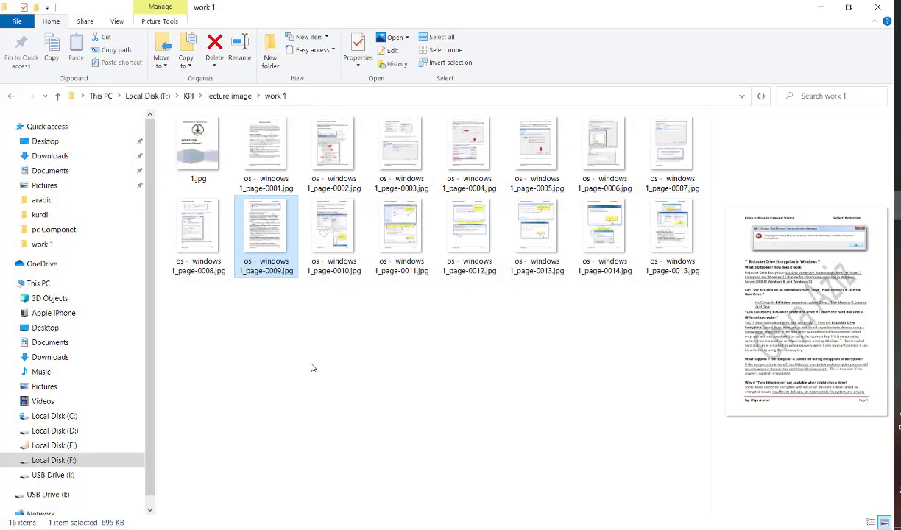
Check Local Disk (E:) in This PC and open bitlocker-file key.TXT from the Documents folder.
left_click(40, 286)
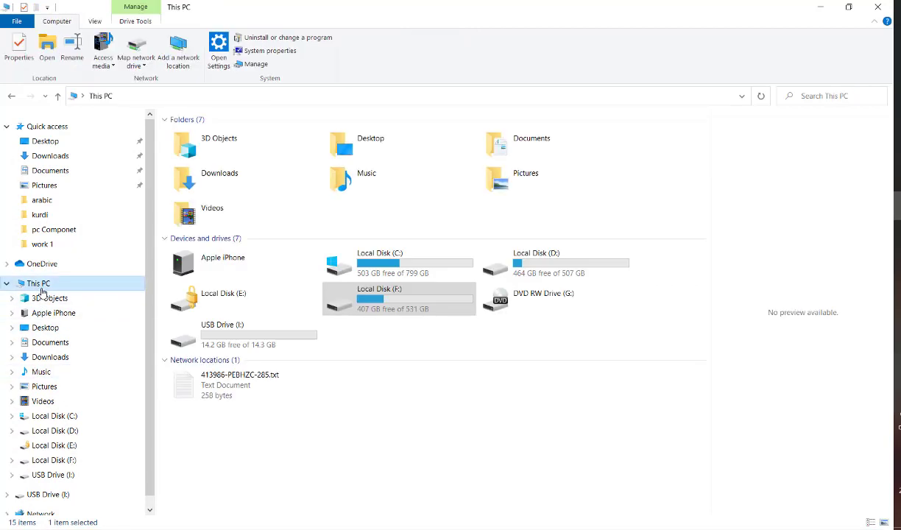
left_click(272, 307)
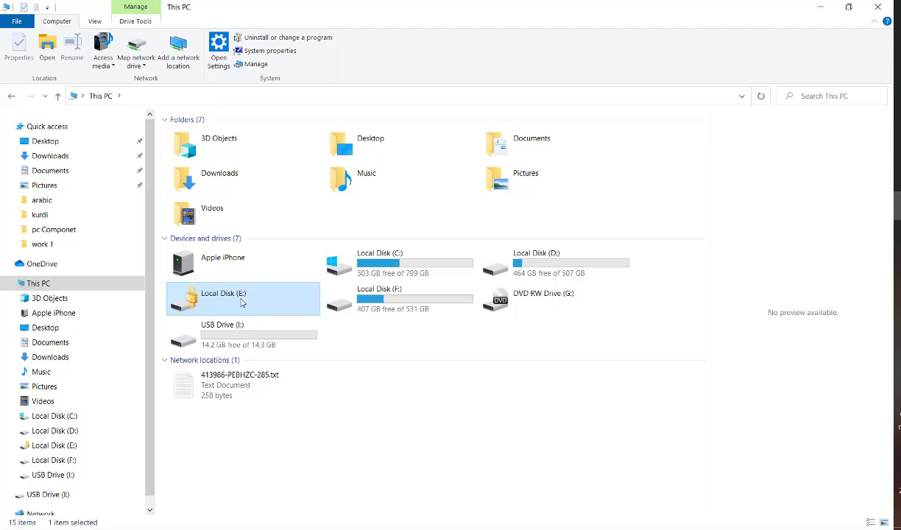
left_click(38, 344)
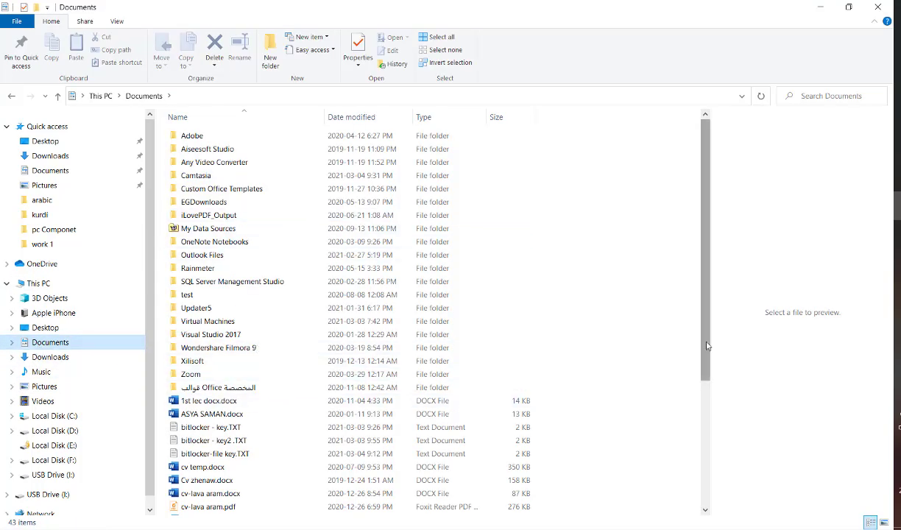
left_click_drag(707, 346, 668, 457)
double_click(209, 286)
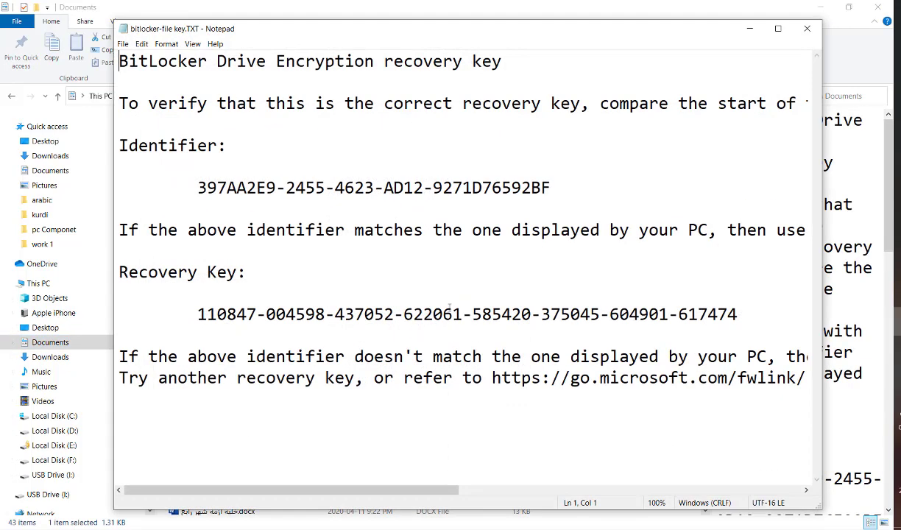
Examine the recovery key and its label in bitlocker-file key.TXT, and put the file window away.
left_click(452, 313)
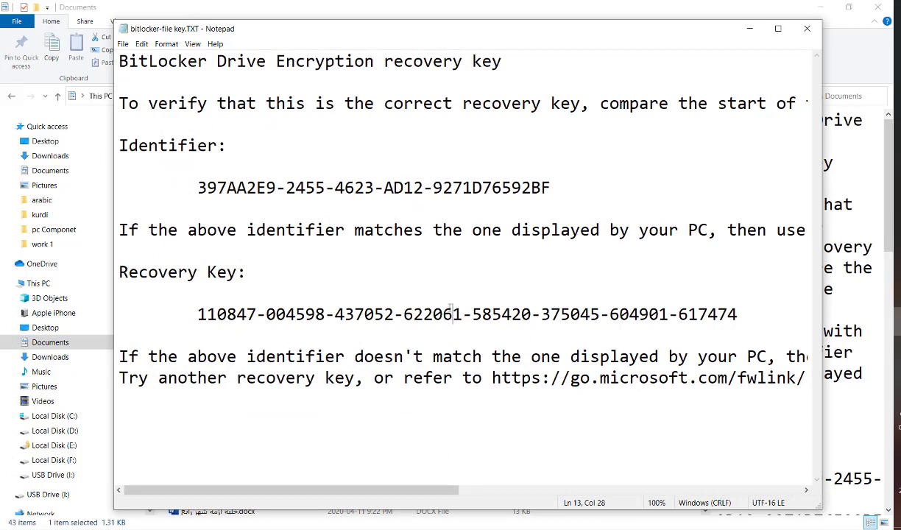
left_click(179, 300)
left_click_drag(259, 315, 761, 320)
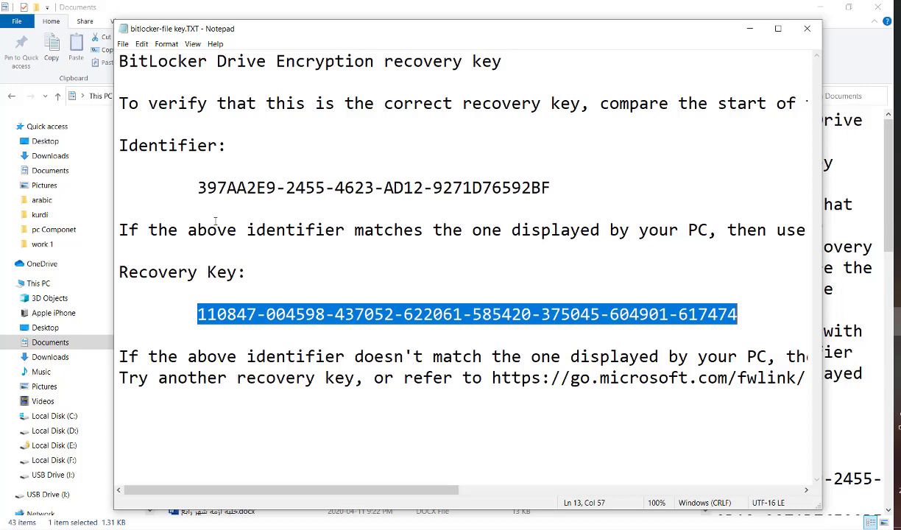
left_click(258, 315)
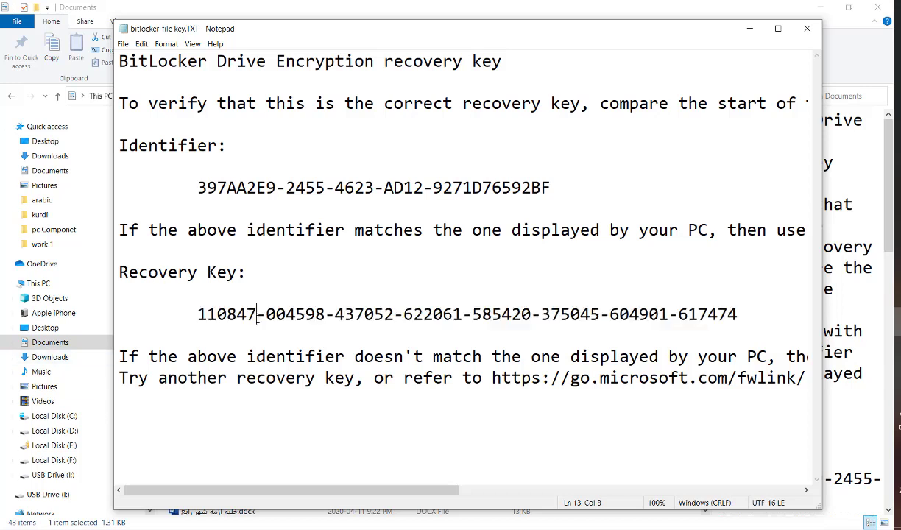
key("Left")
left_click(226, 273)
double_click(226, 272)
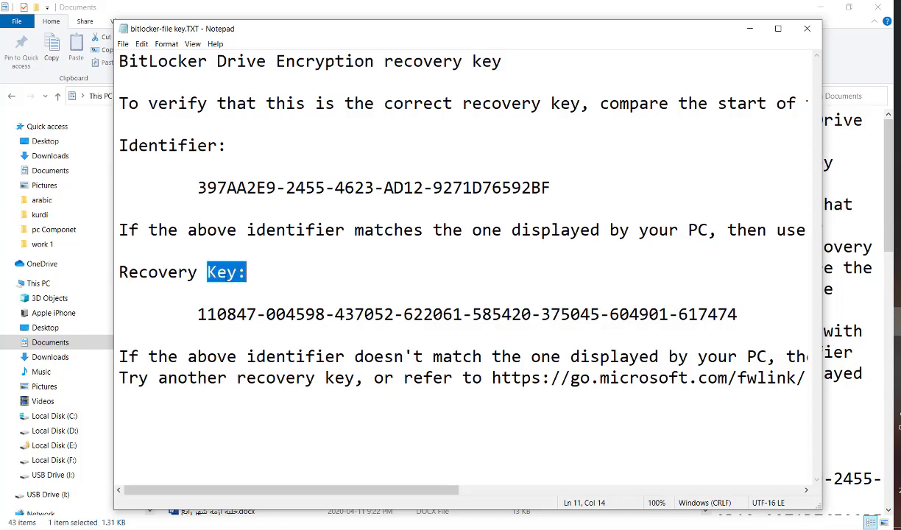
left_click(226, 272)
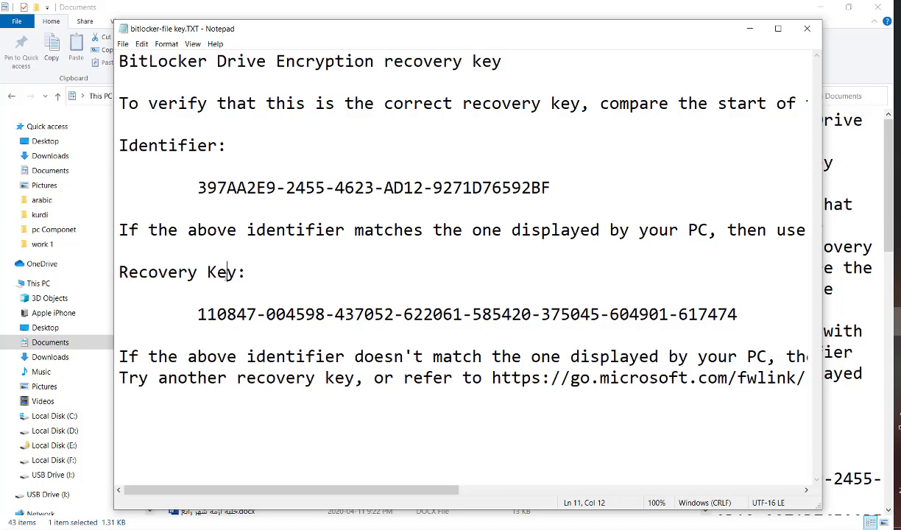
left_click(257, 318)
left_click(755, 30)
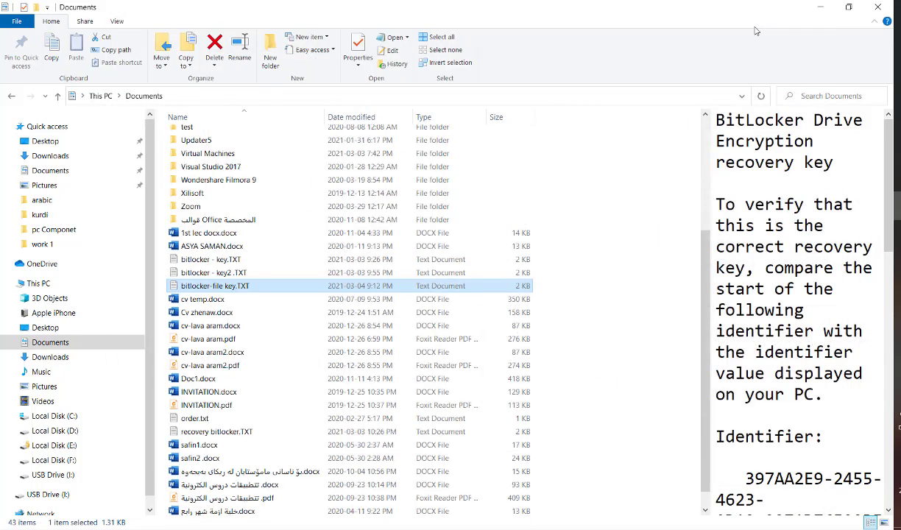
Try to unlock Local Disk (E:) with a password, showing the extra options of the BitLocker prompt.
left_click(40, 283)
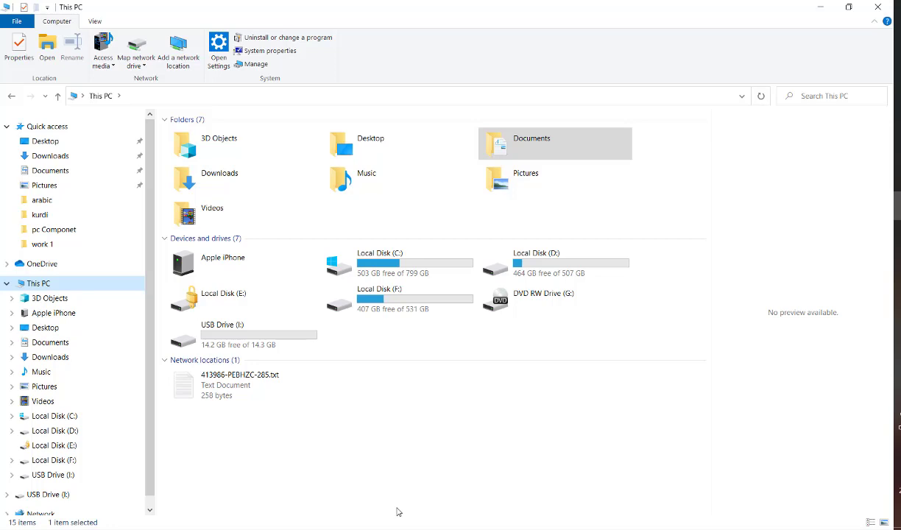
left_click(244, 307)
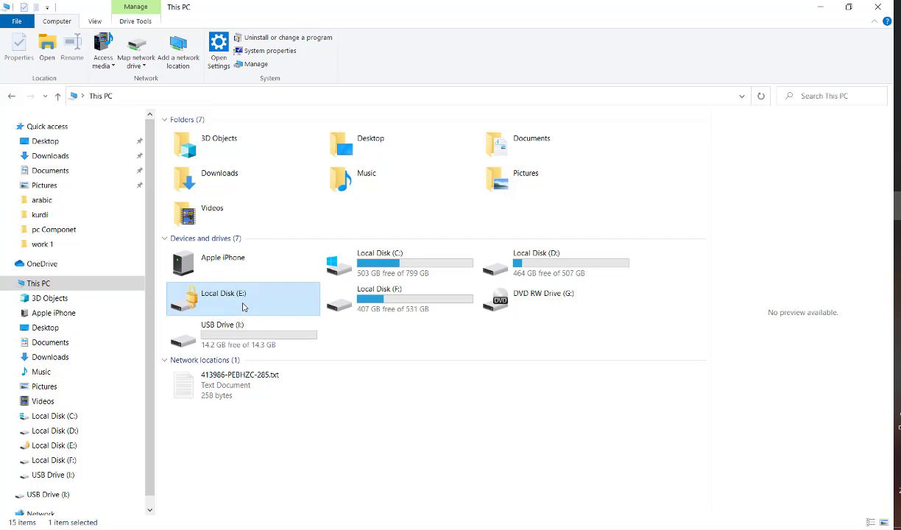
right_click(244, 307)
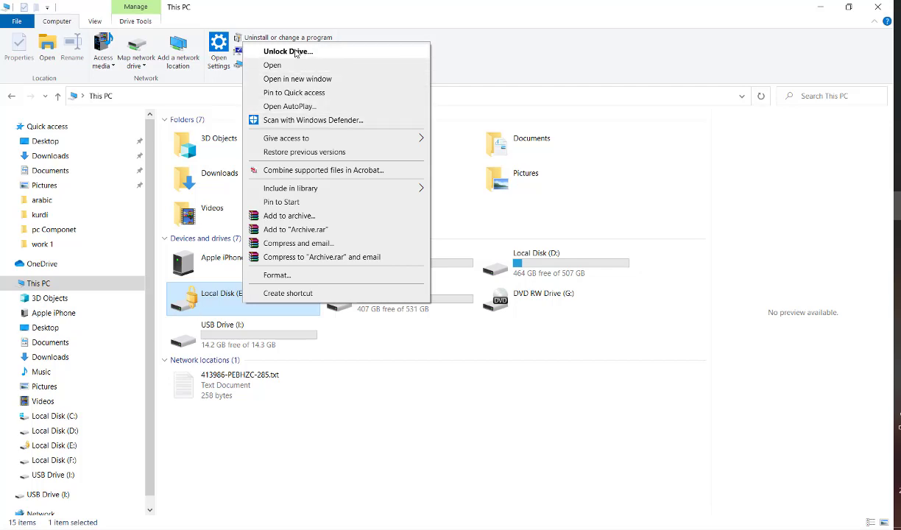
double_click(216, 305)
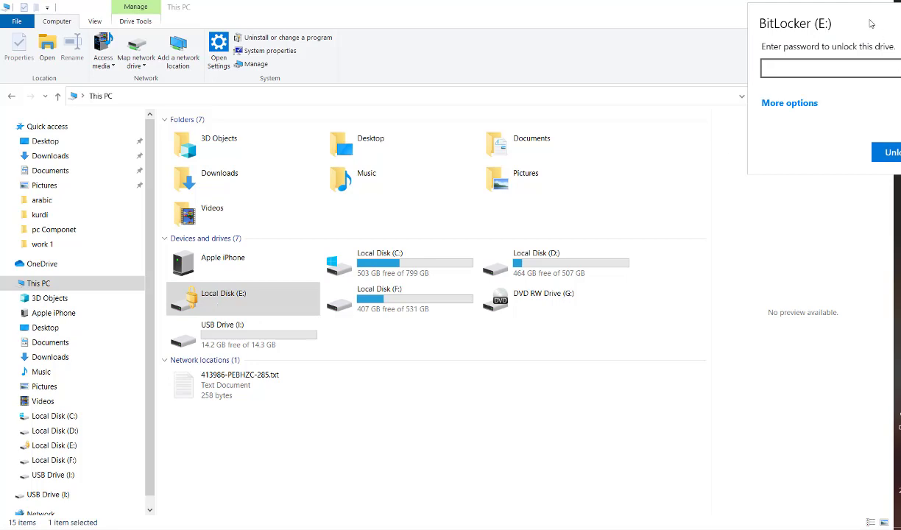
left_click(790, 107)
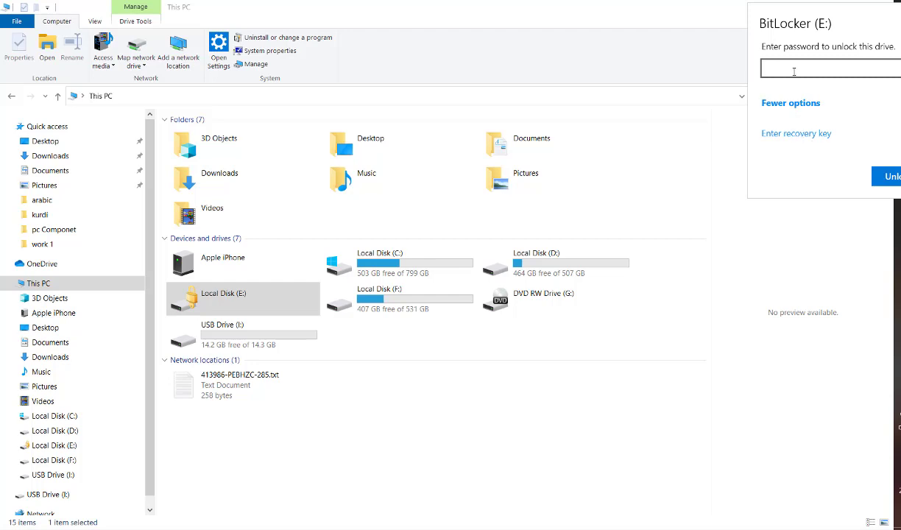
type("•••••••")
left_click(887, 176)
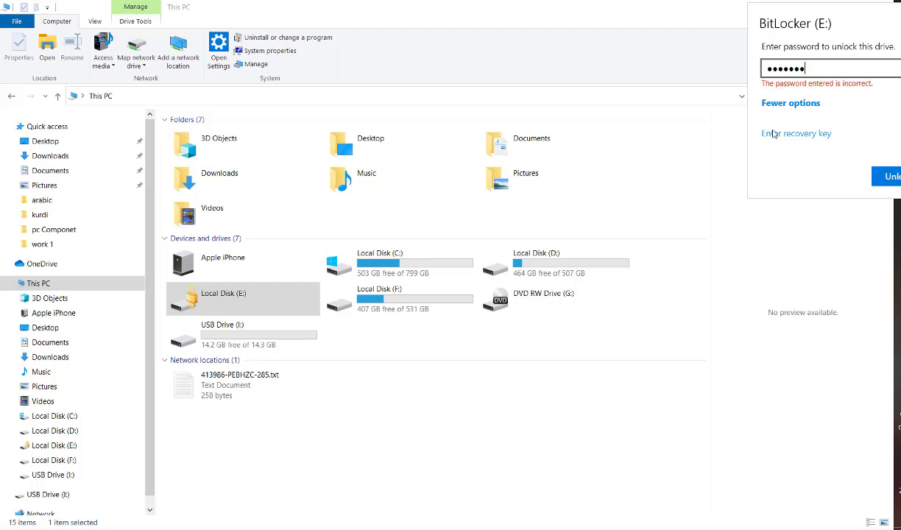
Clear the password field and try to unlock drive E: with other passwords.
key("BackSpace")
key("BackSpace")
key("BackSpace")
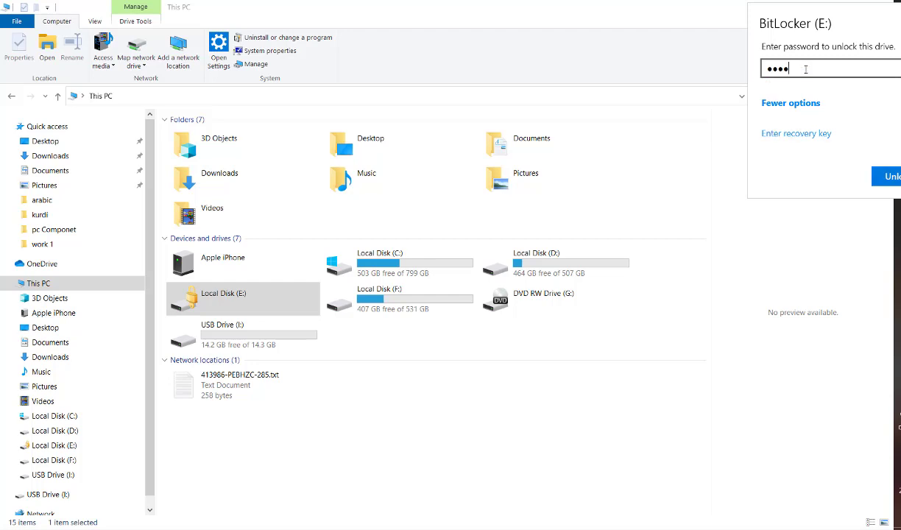
key("BackSpace")
key("BackSpace")
key("BackSpace")
key("BackSpace")
type("••••••••••")
left_click(887, 181)
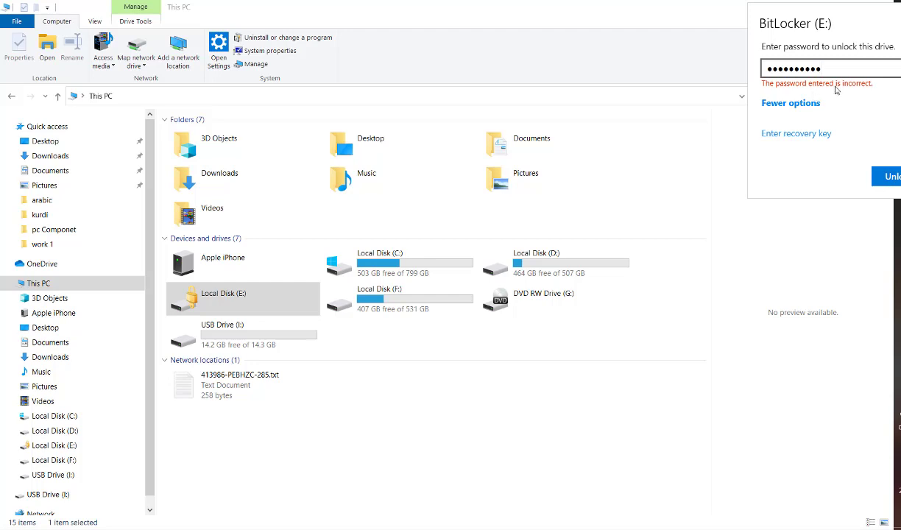
key("ctrl+a")
type("••••••••••")
key("Return")
Check the BitLocker prompt's recovery key entry and open bitlocker-file key.TXT from the Documents folder.
left_click(797, 135)
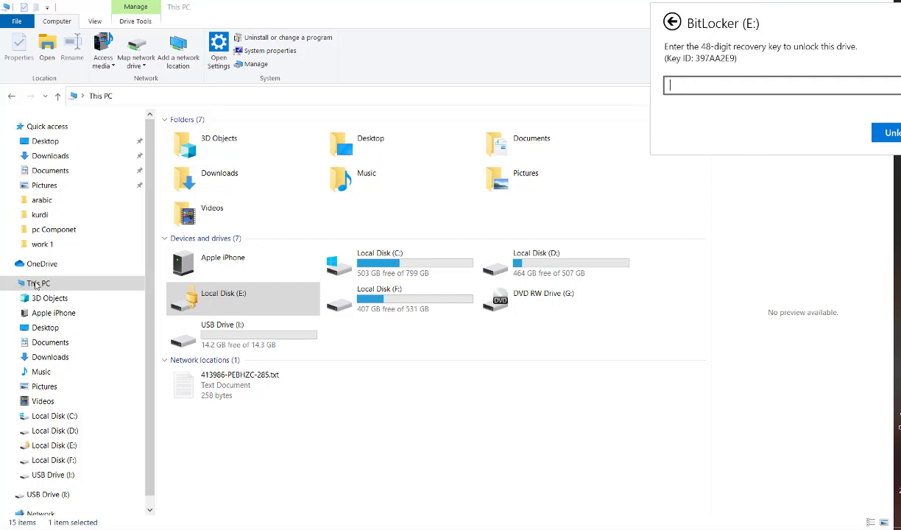
left_click(49, 171)
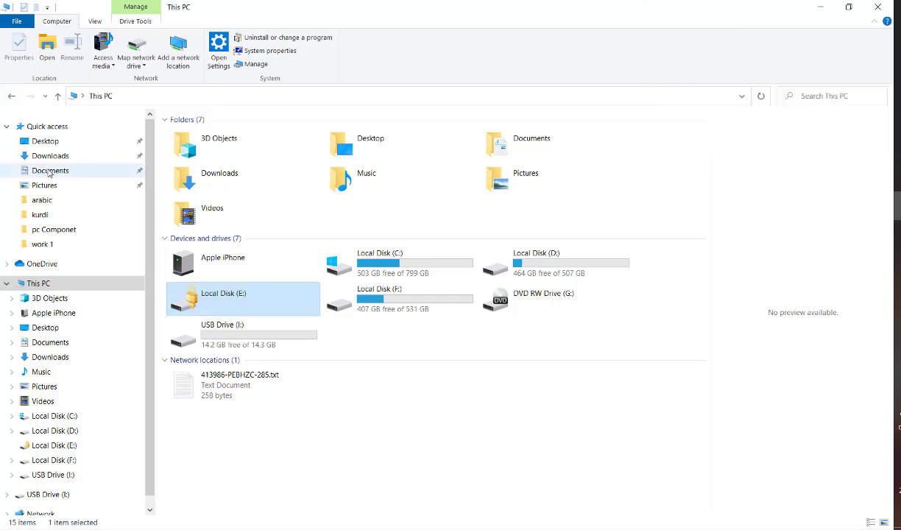
left_click(49, 171)
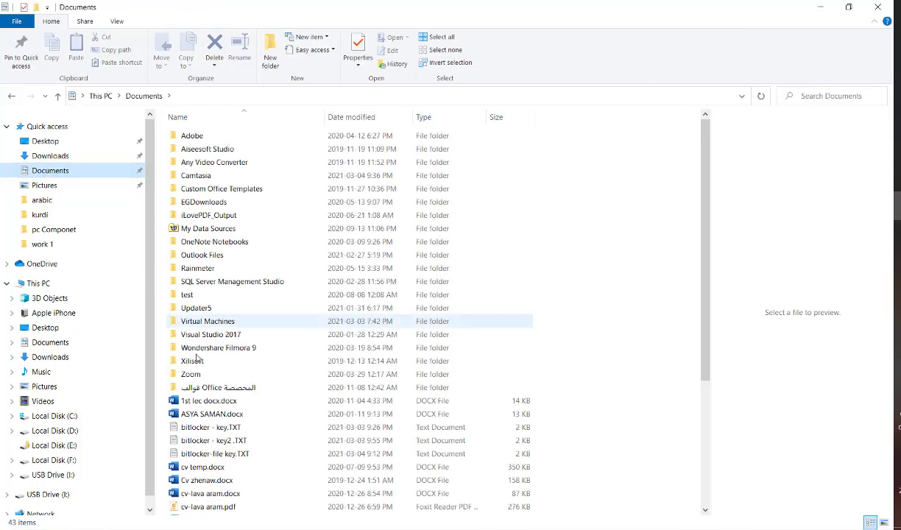
double_click(250, 455)
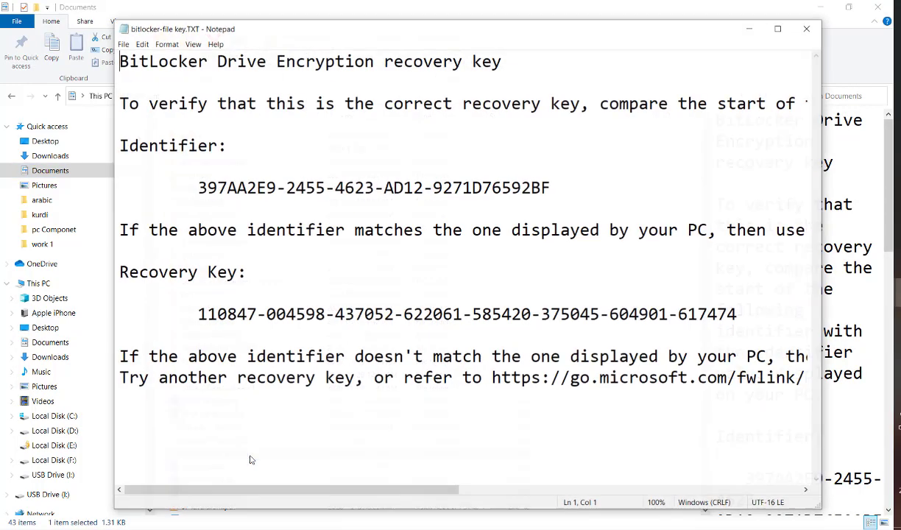
Copy the complete recovery key from bitlocker-file key.TXT.
double_click(535, 312)
left_click(536, 312)
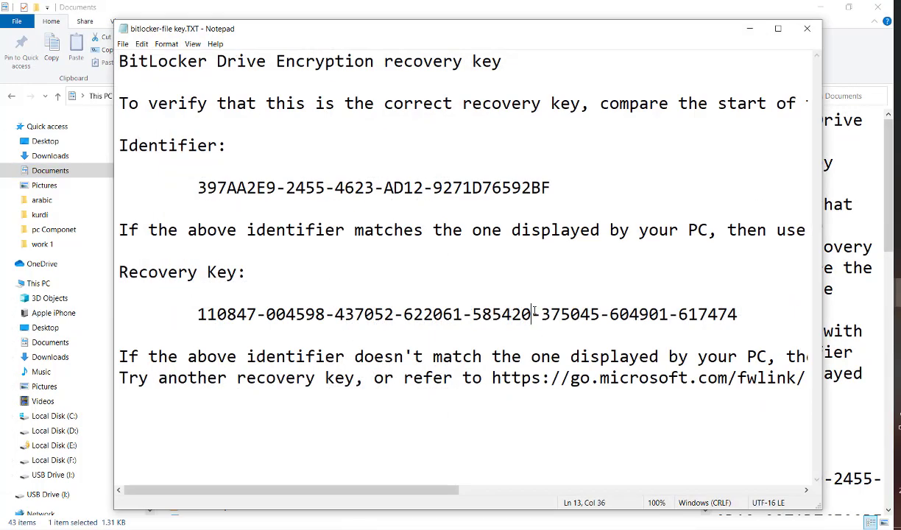
left_click_drag(744, 311, 199, 315)
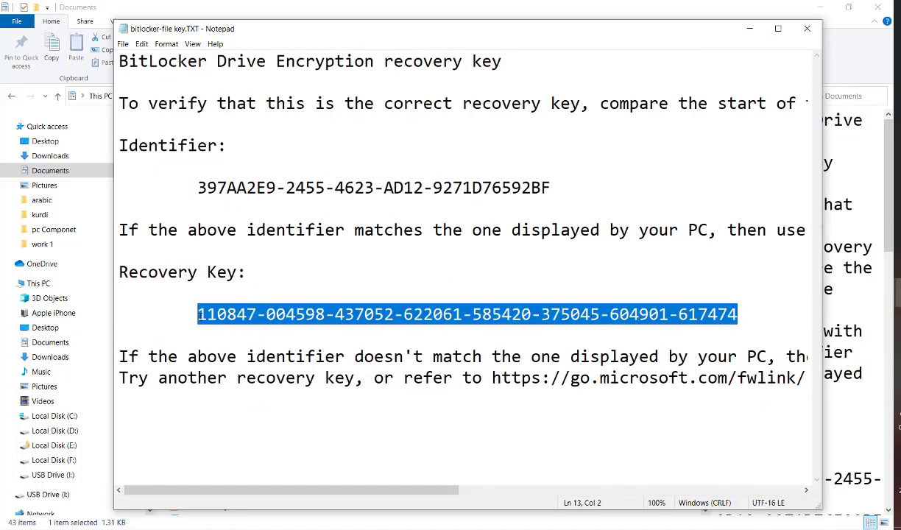
right_click(259, 314)
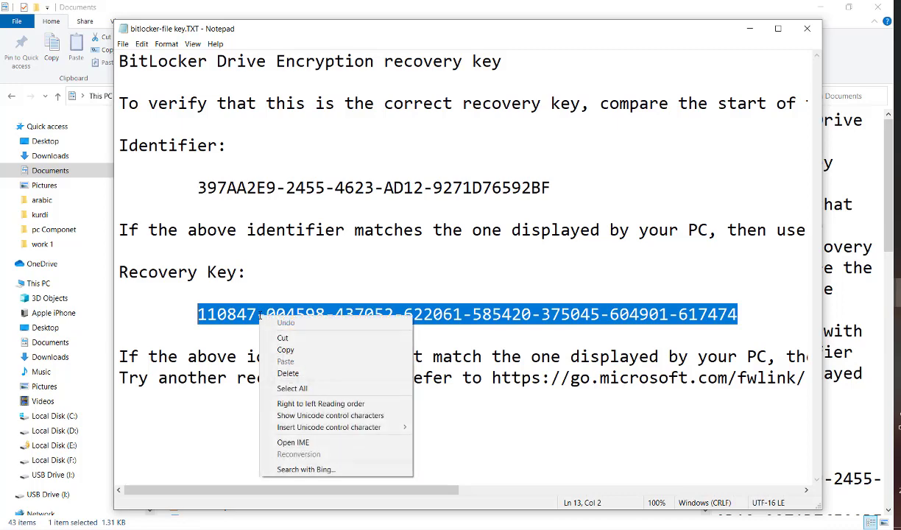
left_click(289, 352)
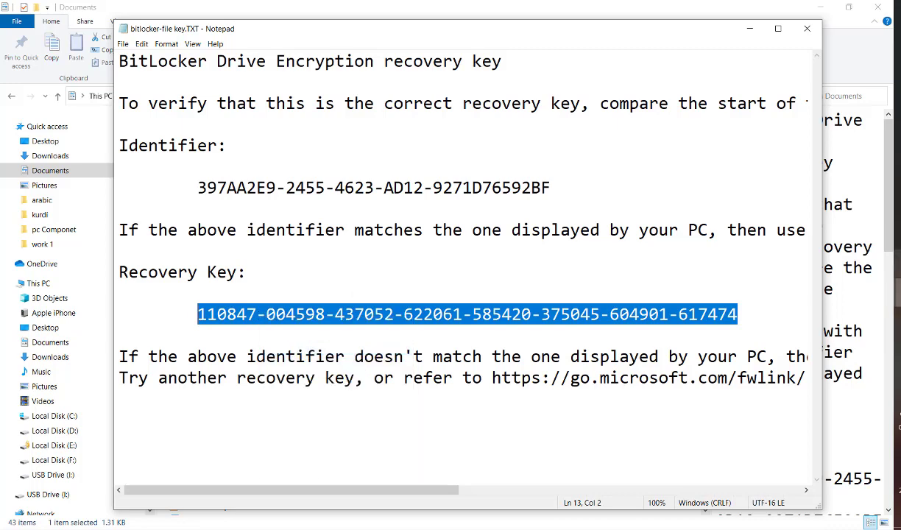
Reopen the BitLocker prompt for Local Disk (E:) from This PC and paste the copied recovery key into the recovery key field.
mouse_move(891, 217)
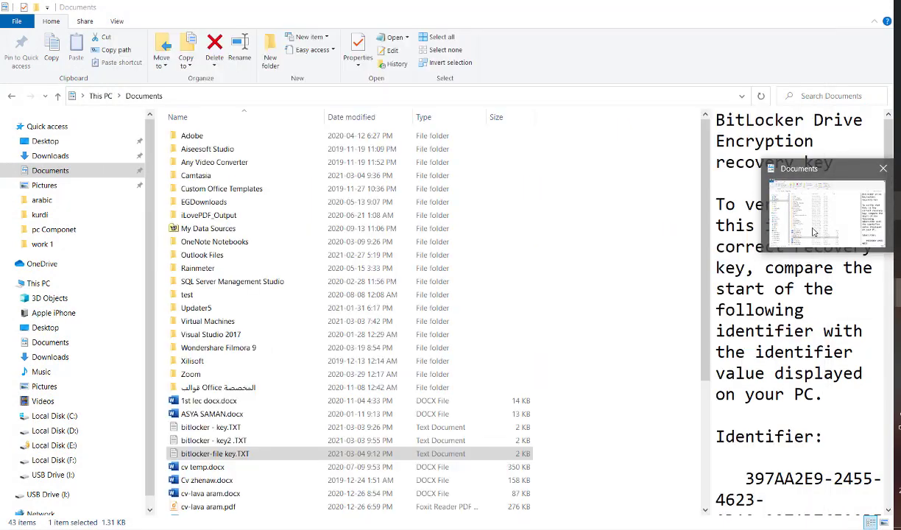
left_click(816, 233)
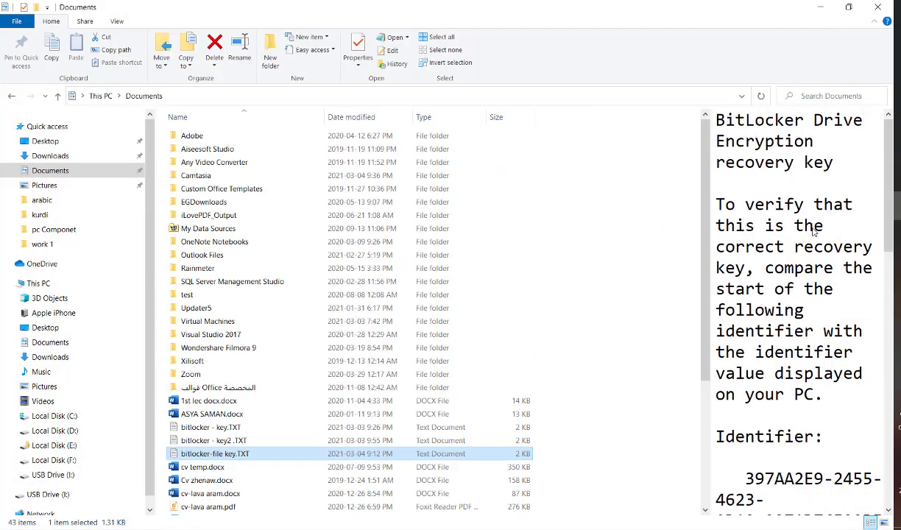
left_click(35, 284)
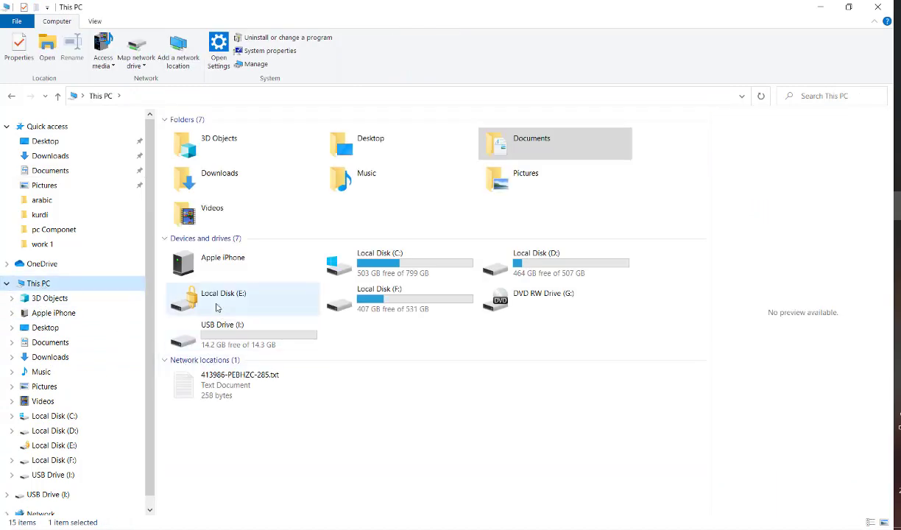
double_click(251, 300)
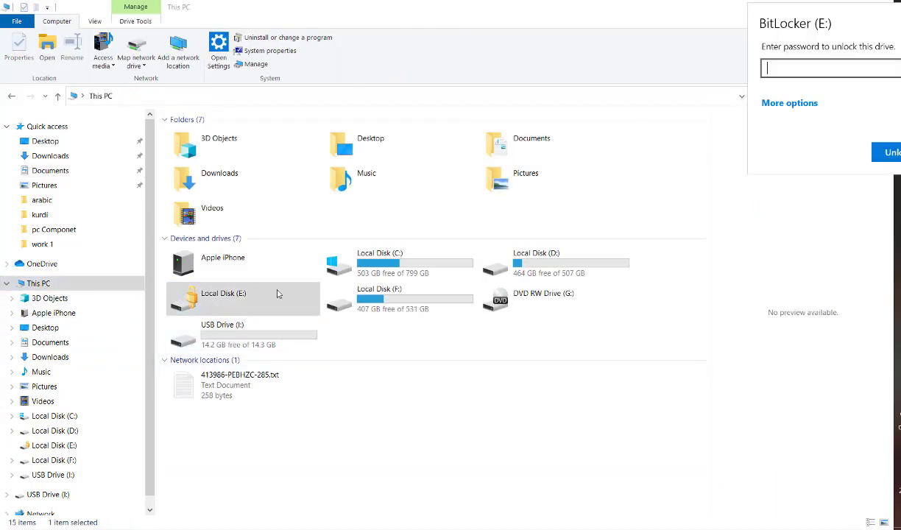
left_click(783, 105)
left_click(786, 133)
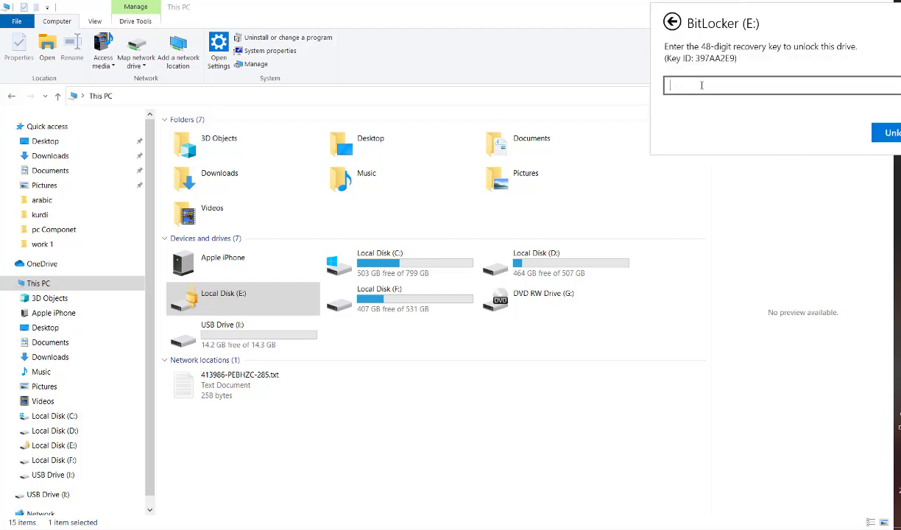
key("ctrl+v")
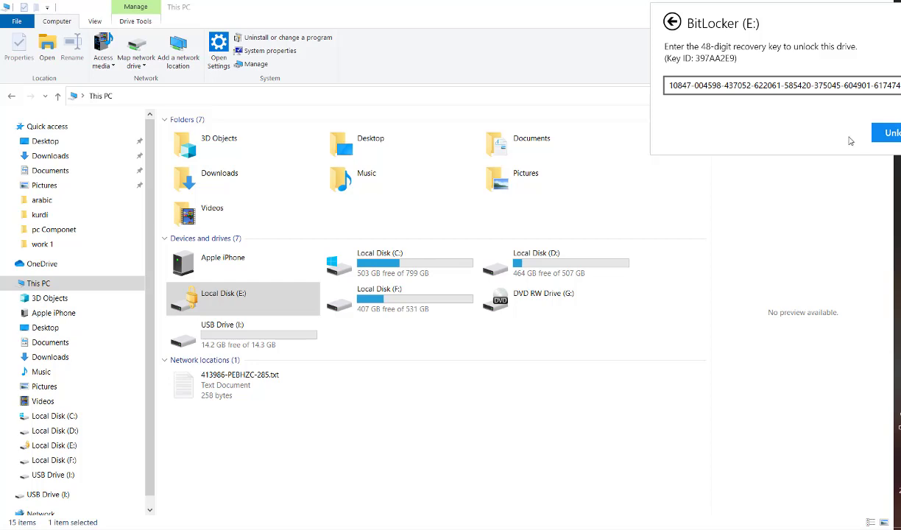
Unlock drive E: with the pasted recovery key, open it to check its folders, and return to This PC.
left_click(884, 132)
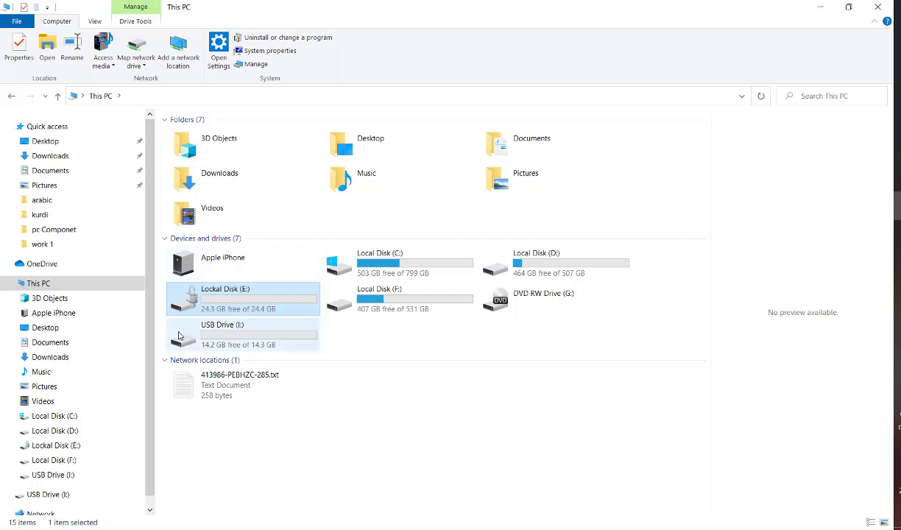
double_click(176, 292)
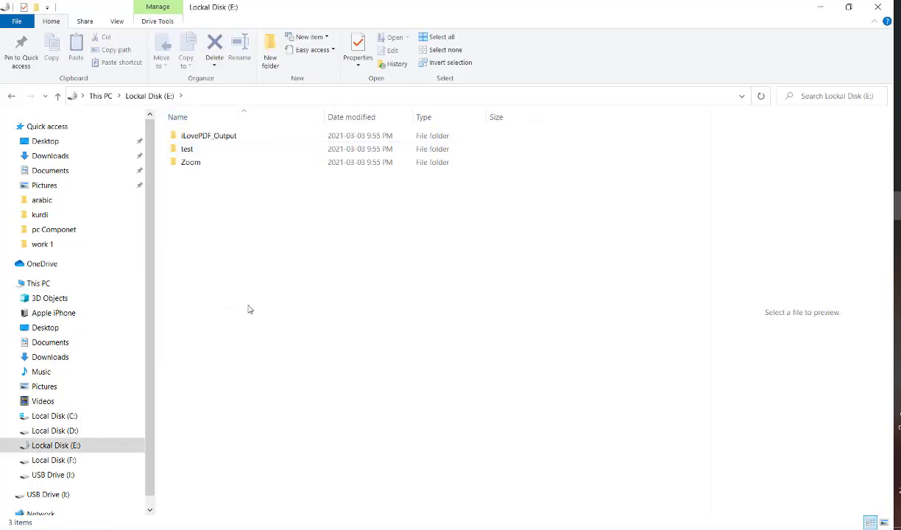
key("BackSpace")
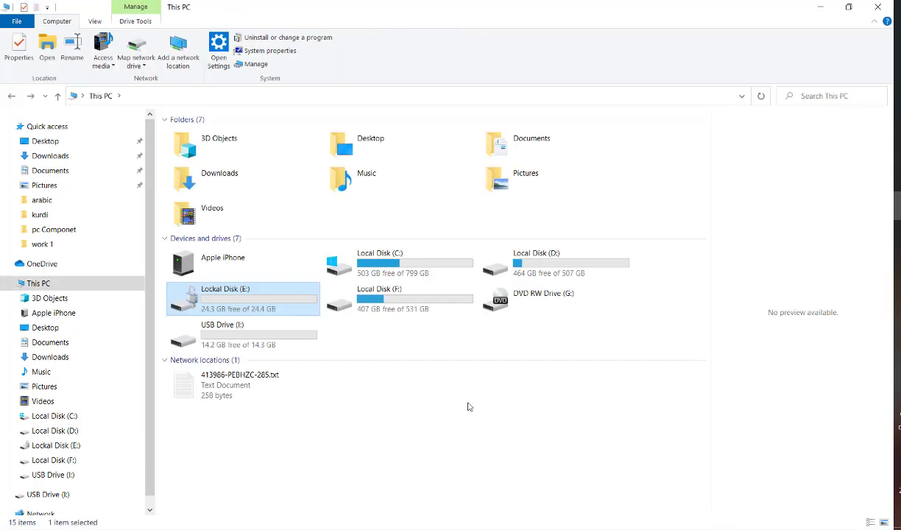
Examine the BitLocker commands offered for Local Disk (E:) and compare them with those for drives D:, C: and F:.
right_click(262, 304)
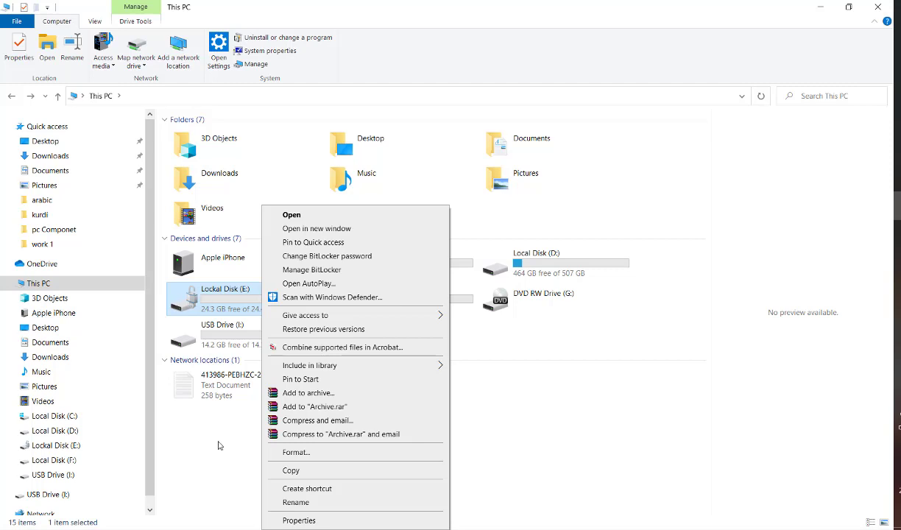
left_click(183, 523)
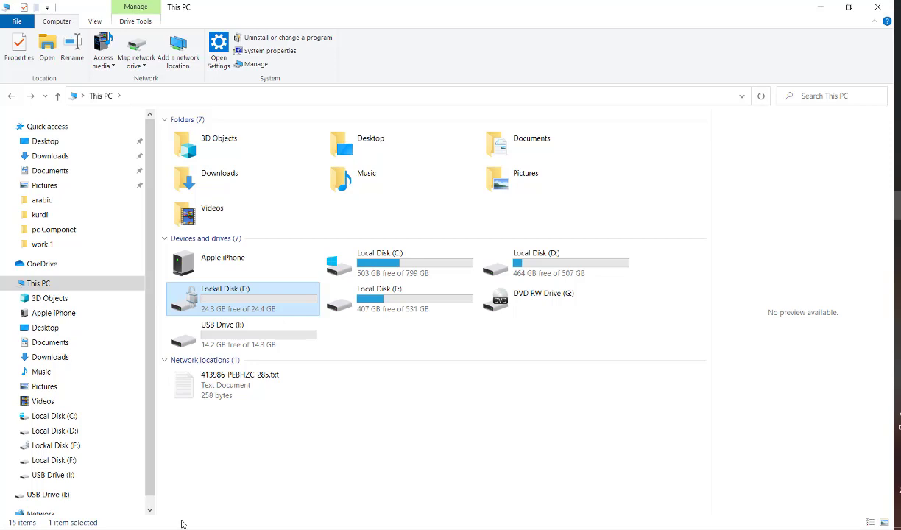
right_click(206, 299)
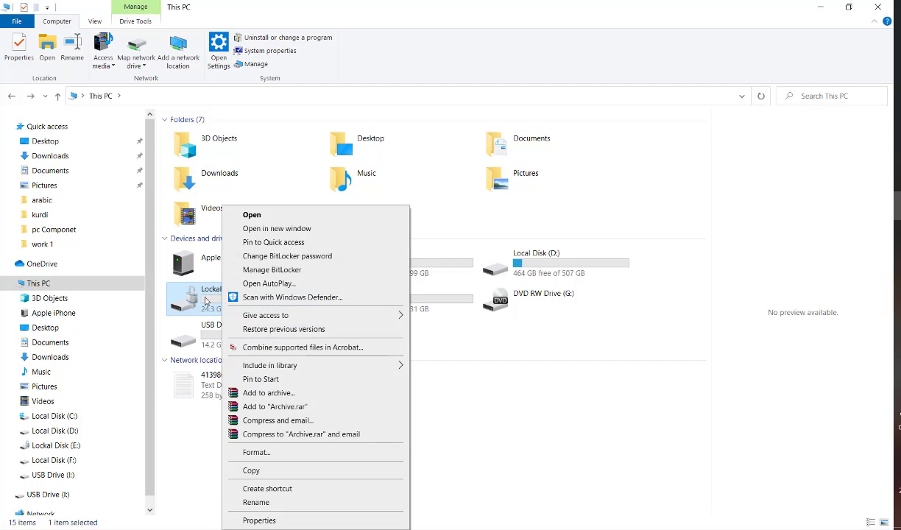
left_click(286, 420)
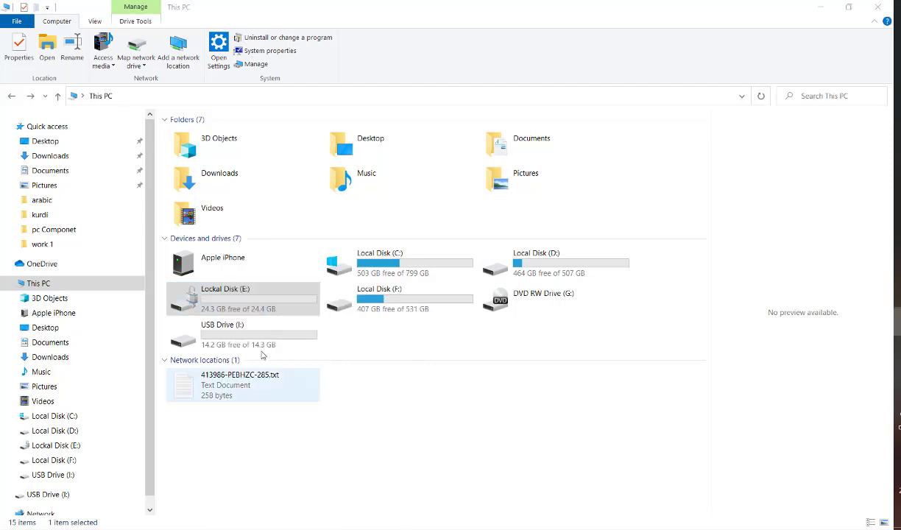
right_click(237, 299)
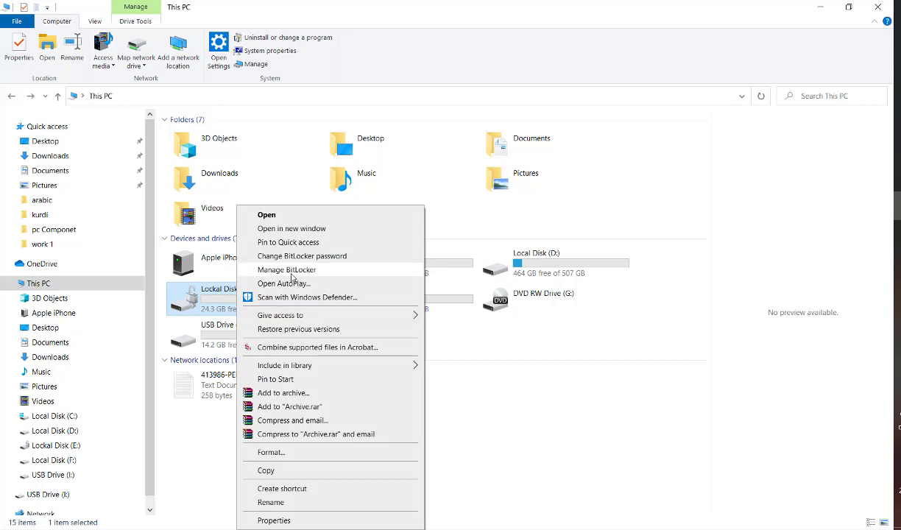
right_click(194, 300)
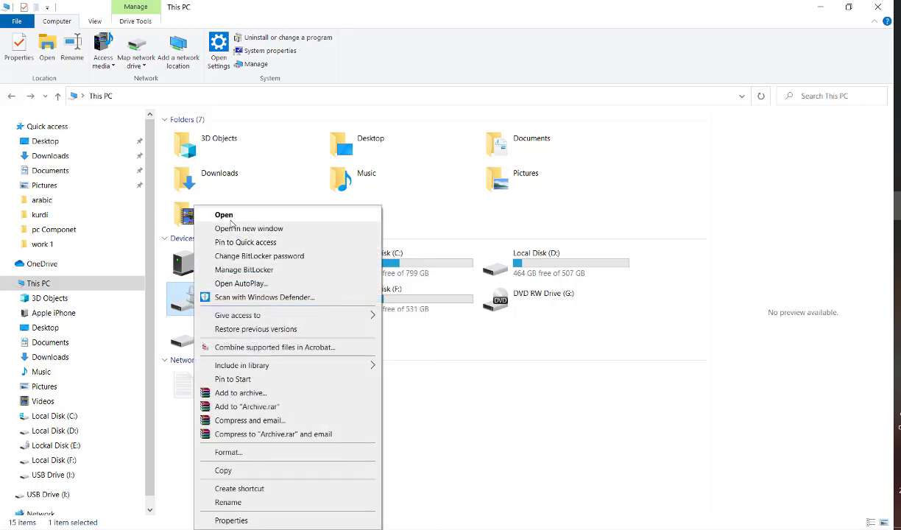
right_click(513, 267)
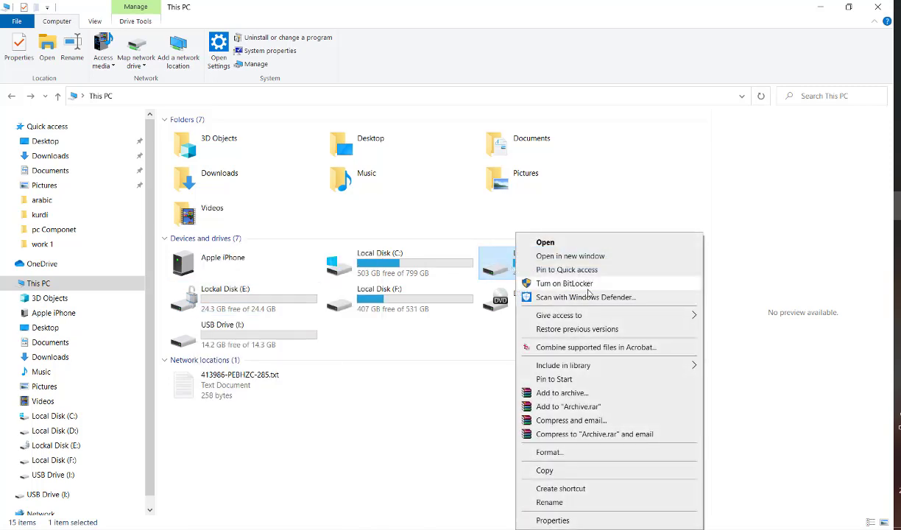
right_click(404, 264)
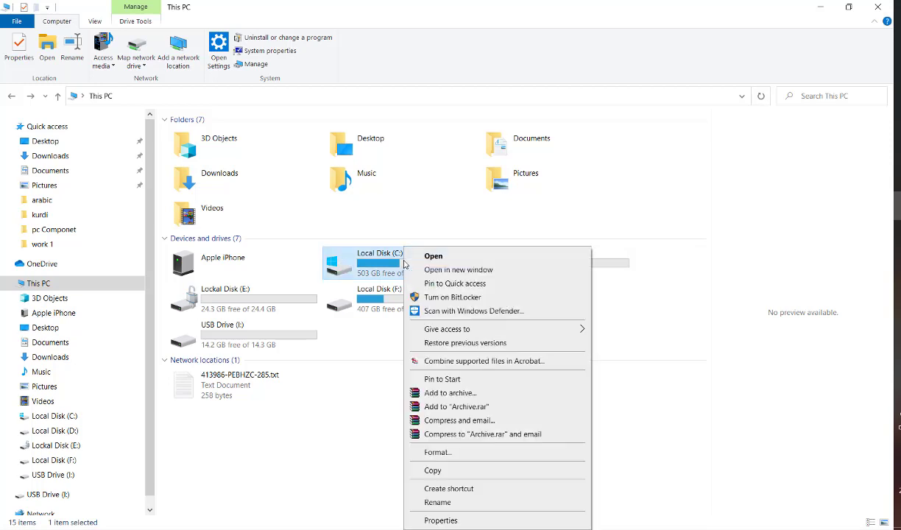
right_click(390, 291)
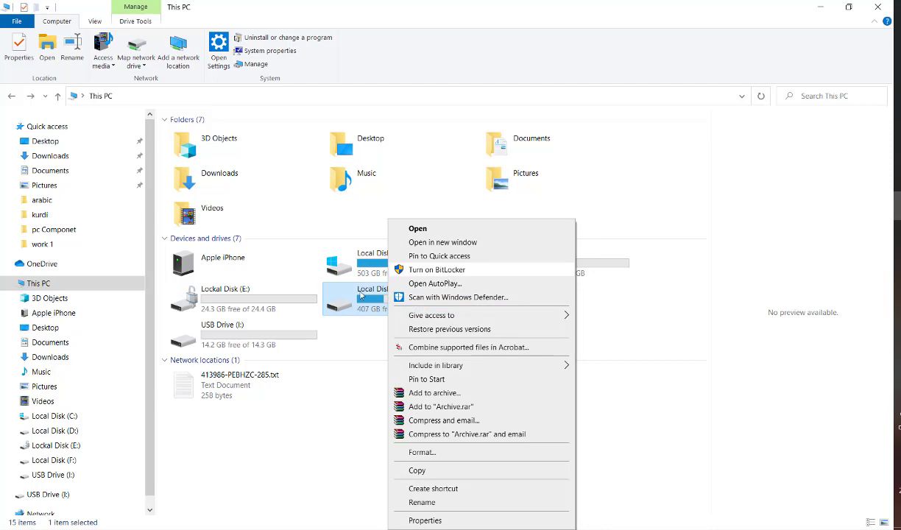
left_click(224, 303)
left_click(224, 302)
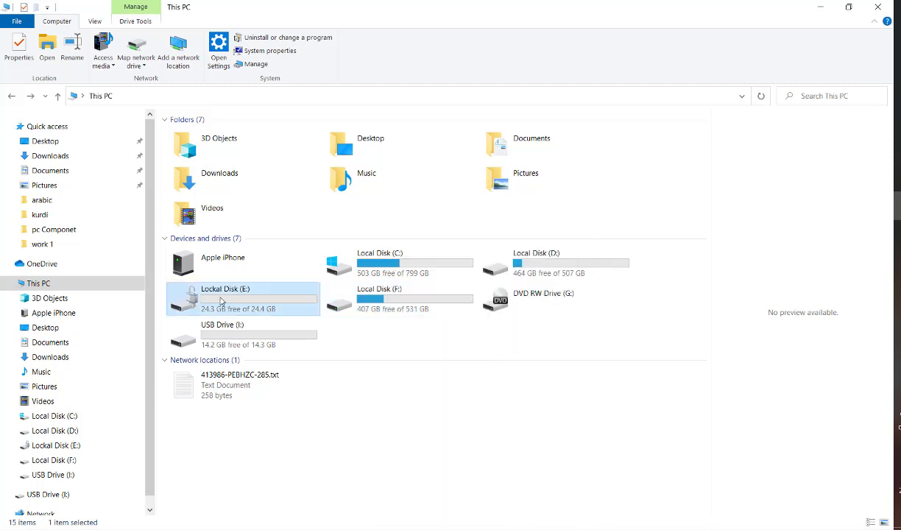
Recheck the contents of Local Disk (E:) and open the BitLocker management page for that drive from This PC.
double_click(195, 297)
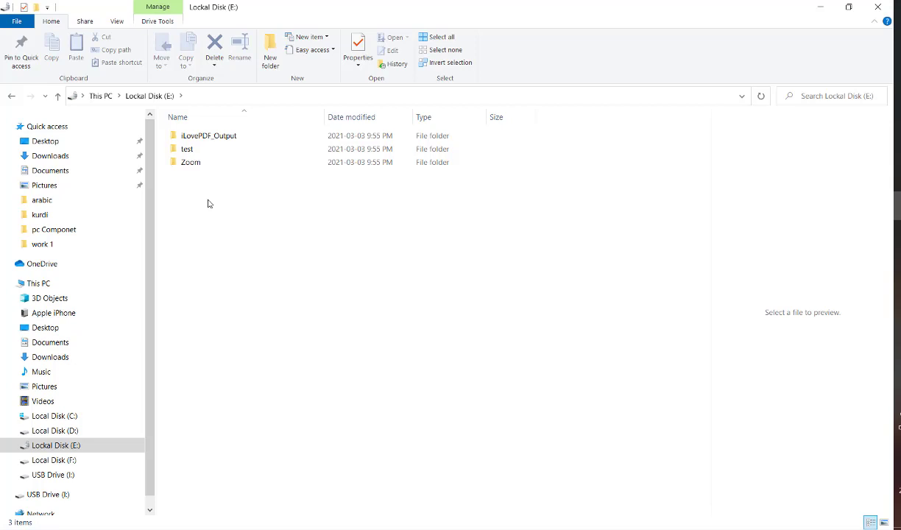
key("alt+Up")
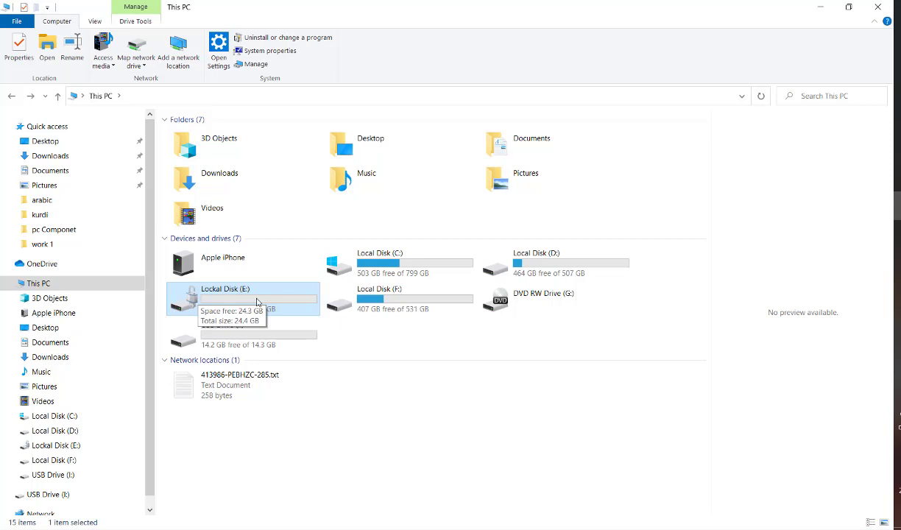
right_click(210, 296)
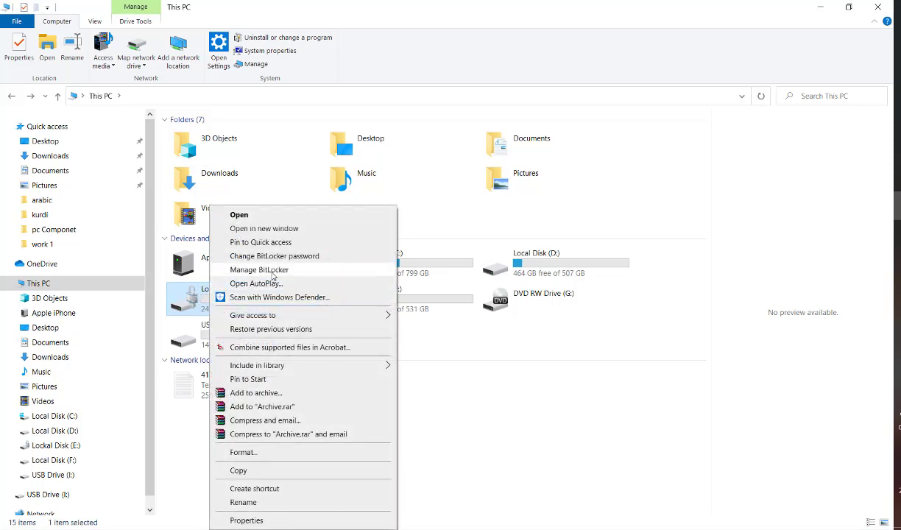
left_click(271, 271)
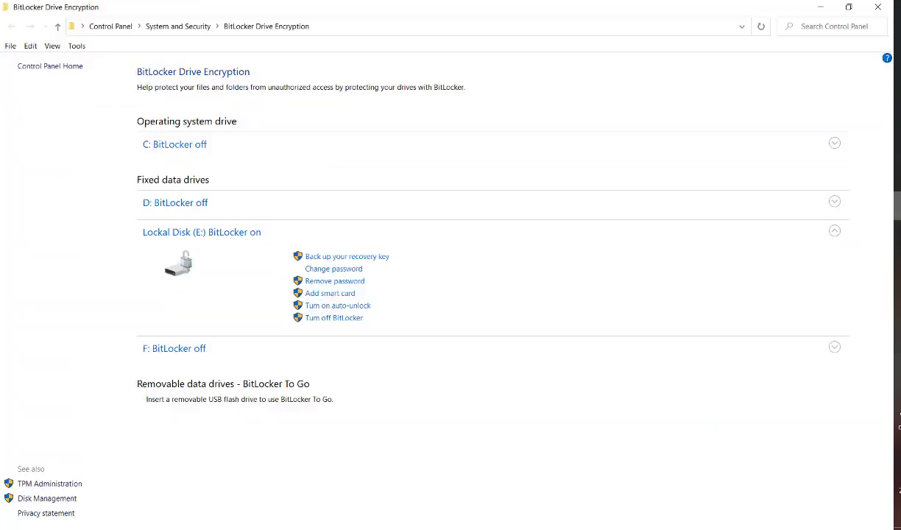
Review the recovery key in bitlocker-file key.TXT and minimize the file to return to BitLocker Drive Encryption.
mouse_move(849, 338)
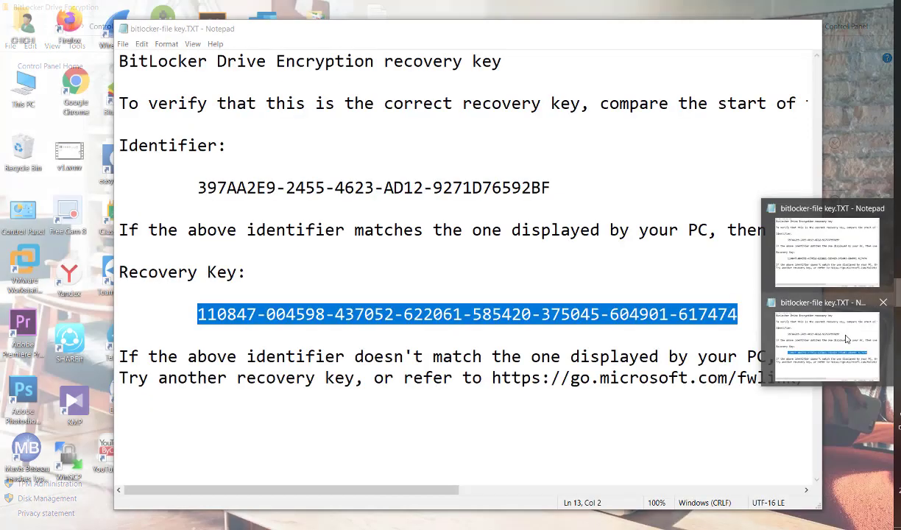
left_click(849, 339)
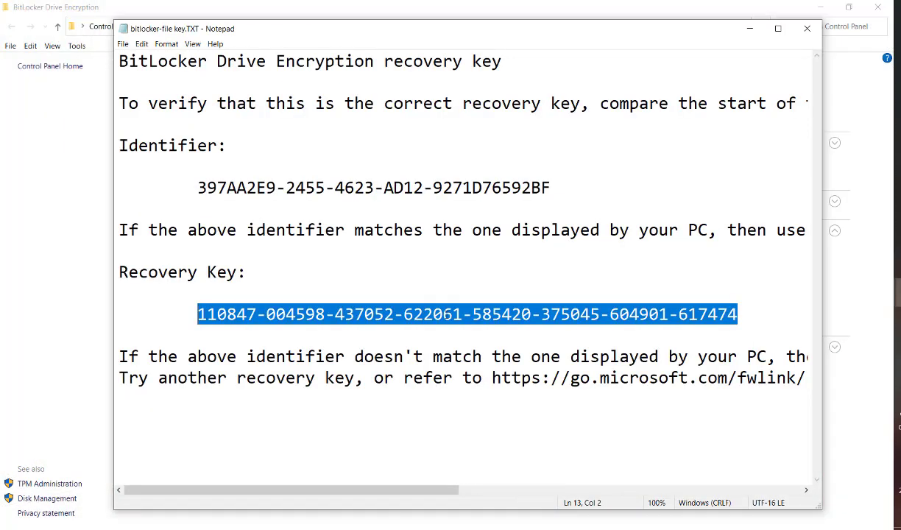
left_click(750, 29)
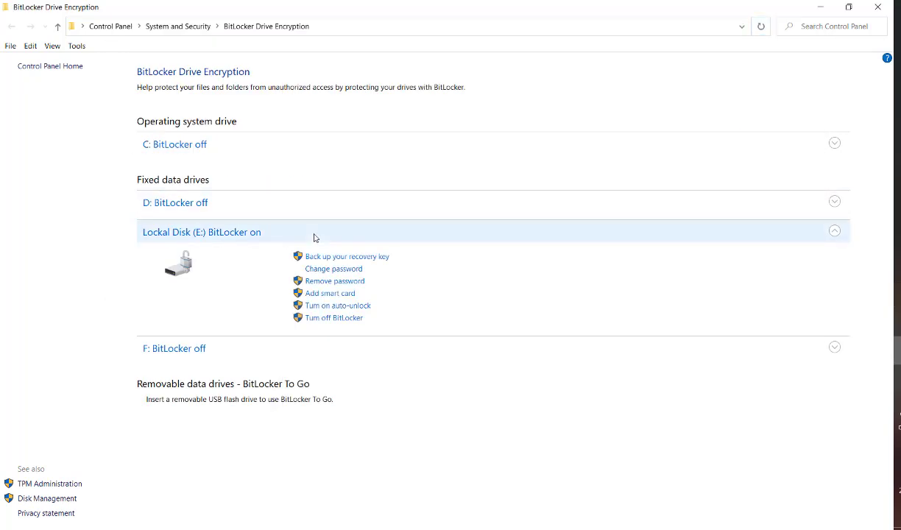
Examine the recovery key backup options for drive E:, including saving to a file, without saving a copy.
left_click(366, 256)
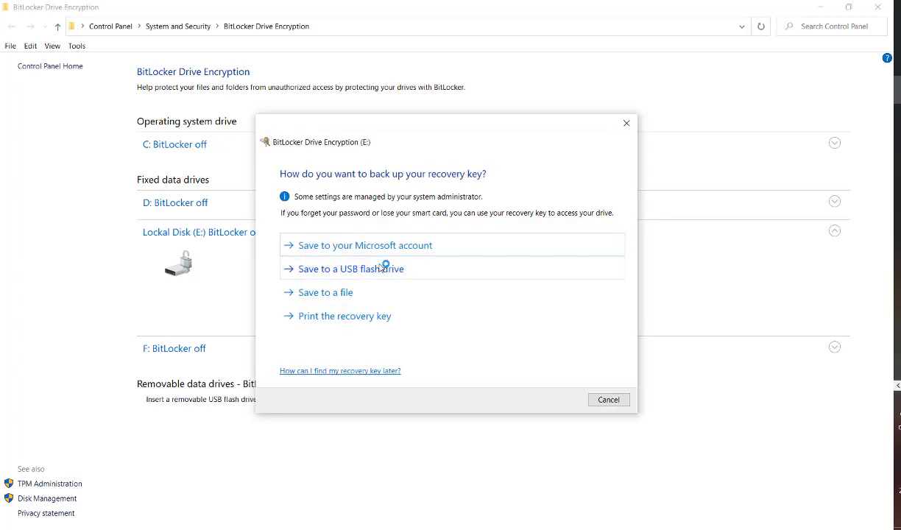
left_click(327, 292)
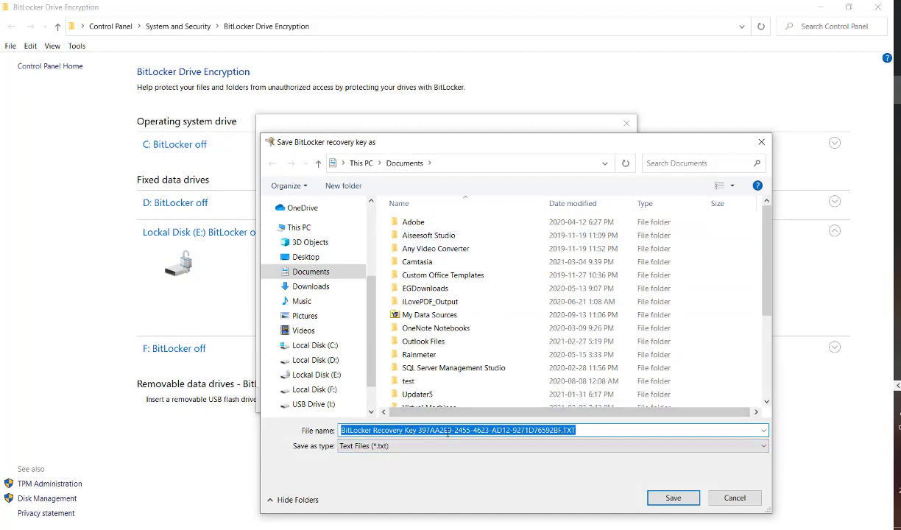
left_click(727, 500)
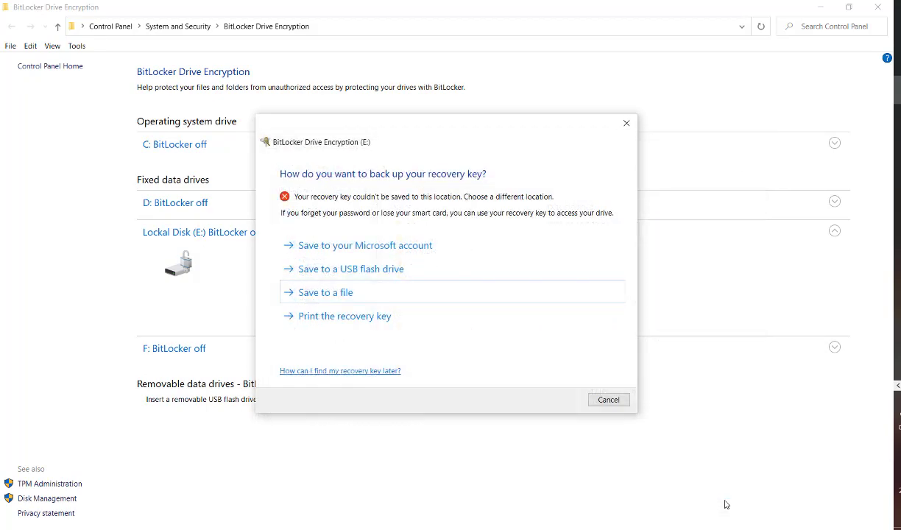
left_click(615, 401)
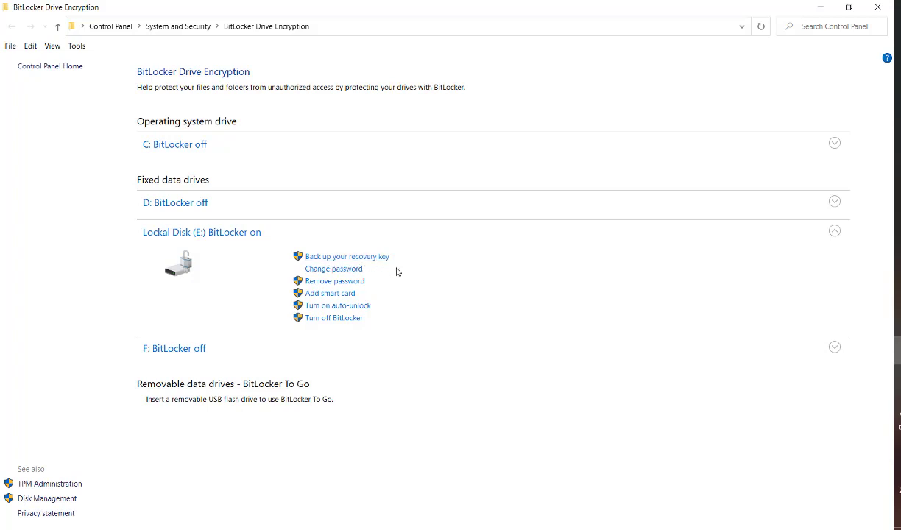
Try to remove the BitLocker password from drive E: and dismiss the resulting dialog.
left_click(335, 283)
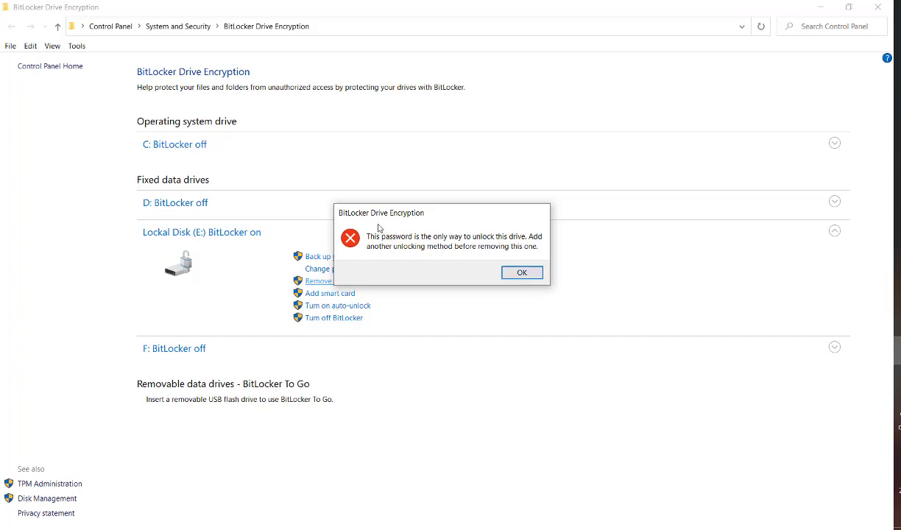
left_click_drag(356, 210, 418, 185)
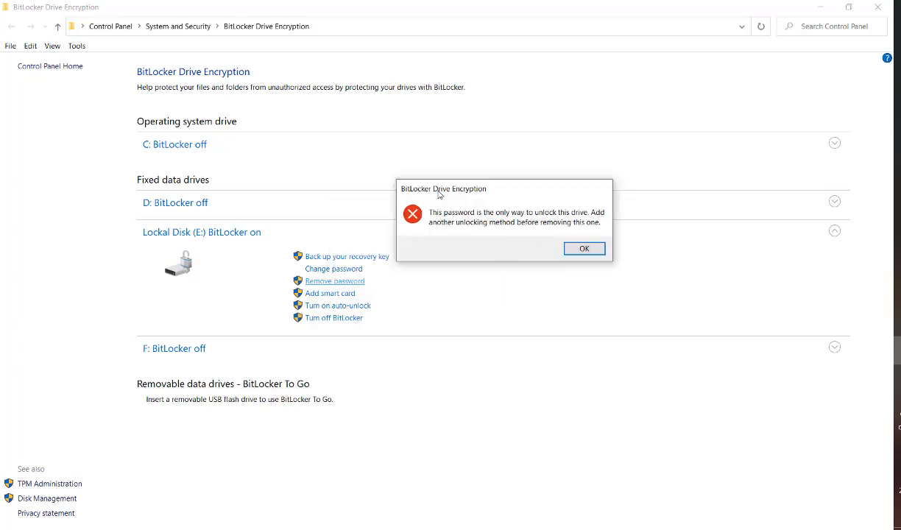
left_click(577, 247)
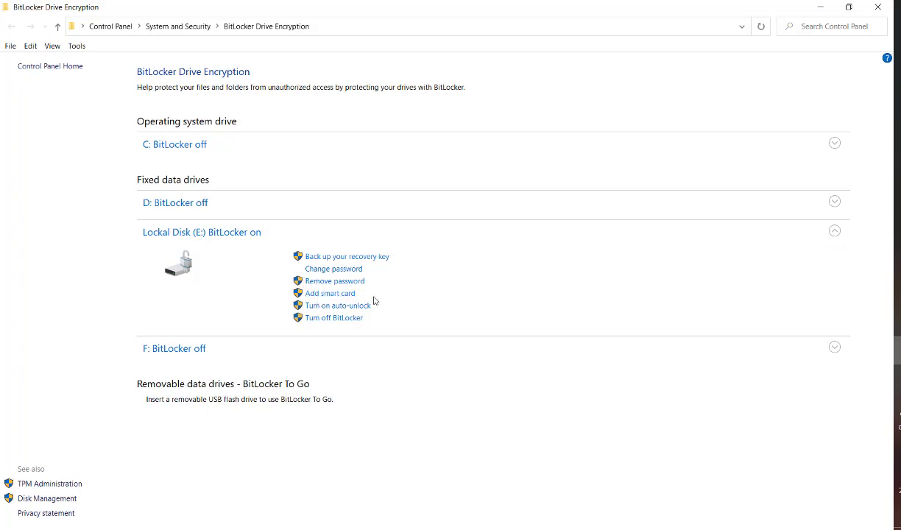
Open the password change dialog for drive E: and review its old, new and confirm password fields.
left_click(335, 269)
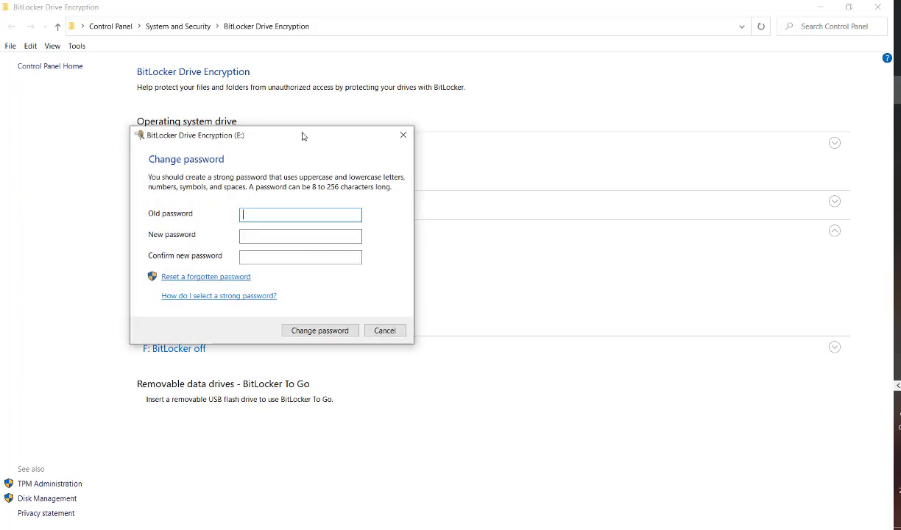
left_click_drag(302, 136, 513, 126)
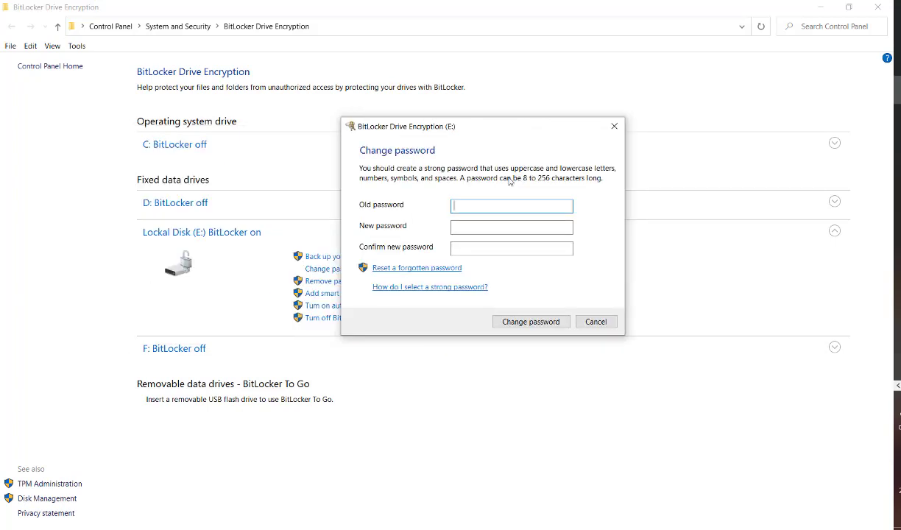
left_click(458, 227)
left_click(541, 248)
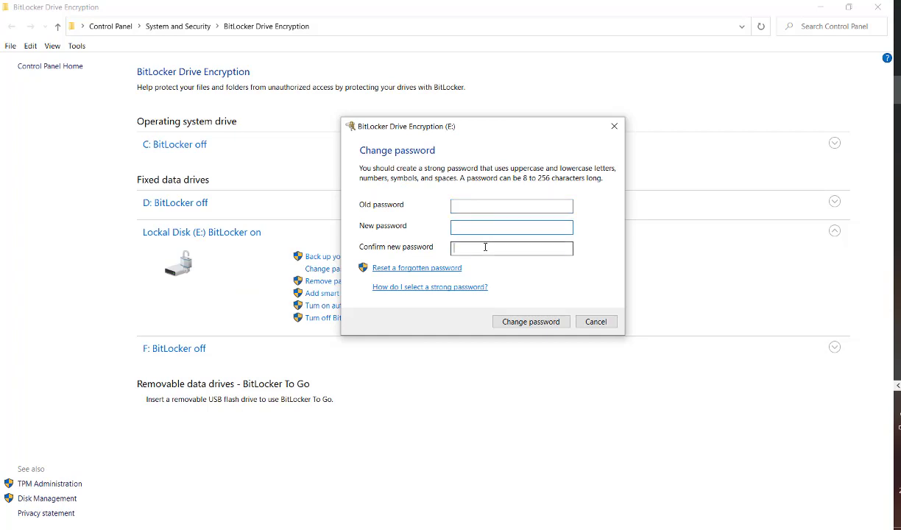
left_click(472, 206)
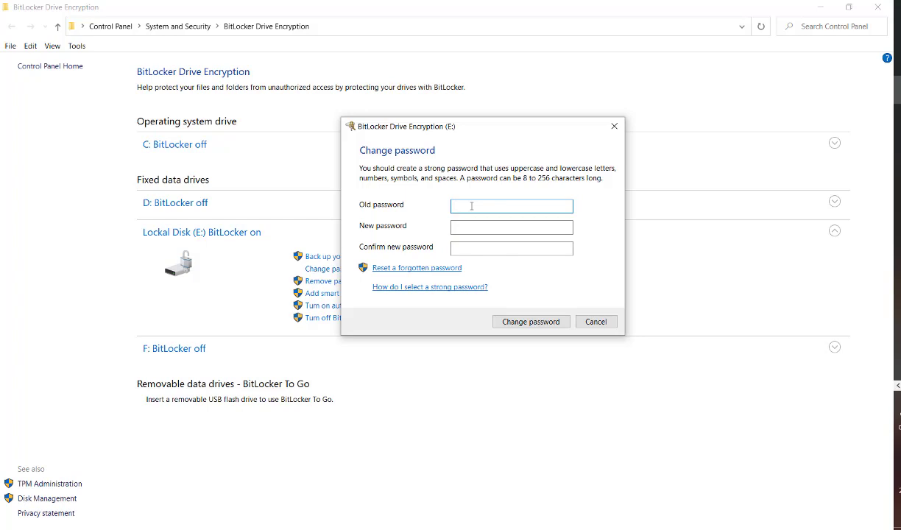
left_click(469, 226)
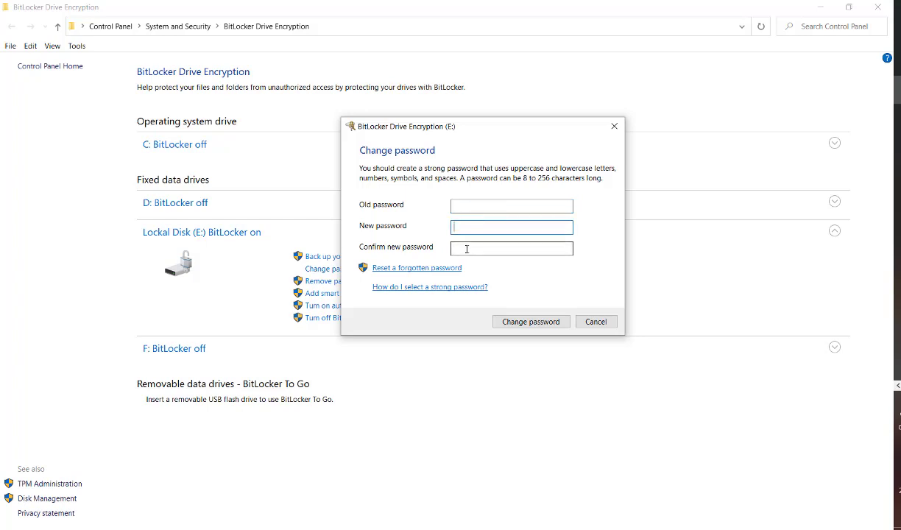
left_click(466, 249)
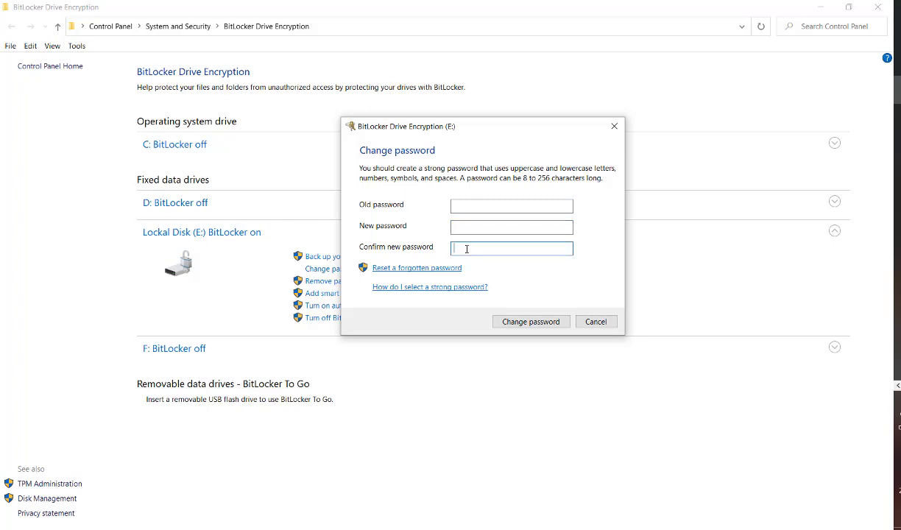
Reset the forgotten password of drive E: by entering and re-entering a new unlock password, and acknowledge the change.
left_click(409, 269)
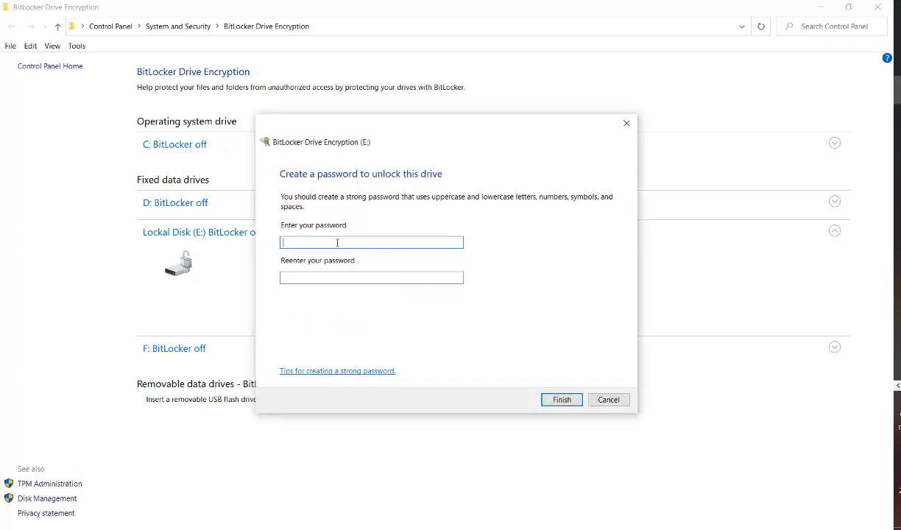
left_click(317, 283)
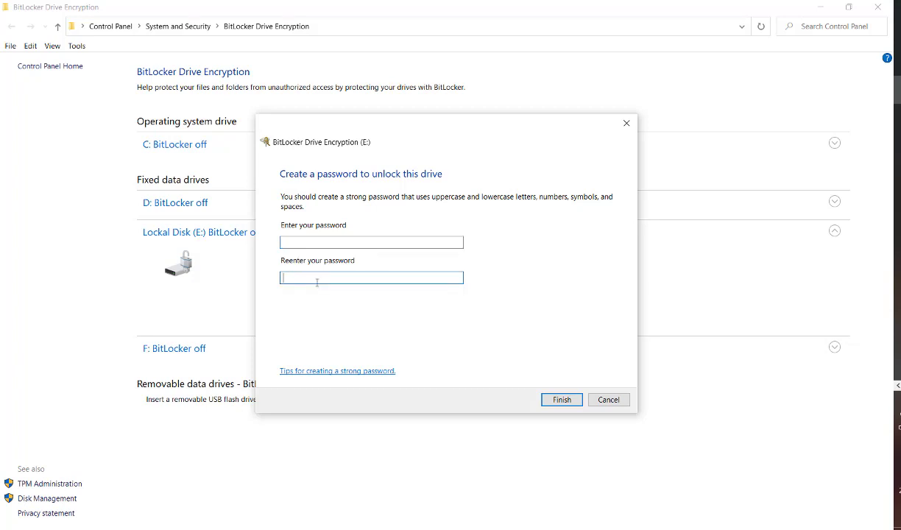
left_click(310, 240)
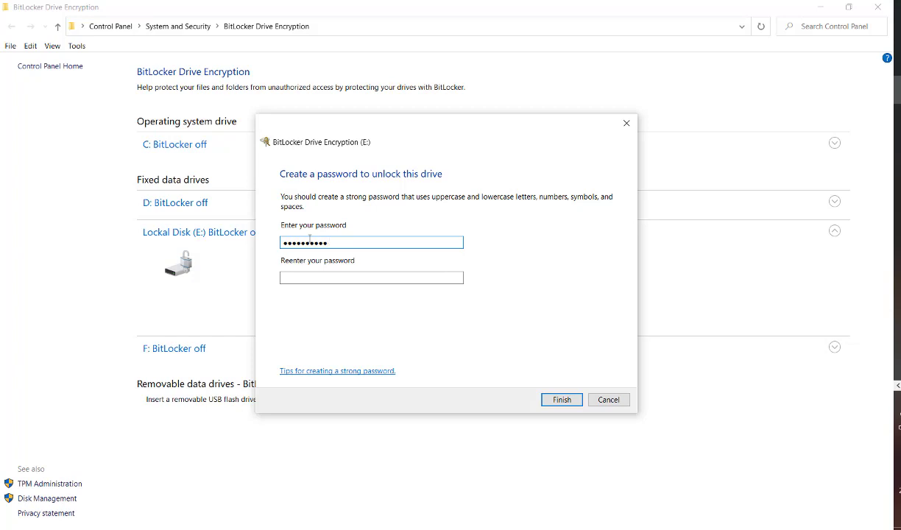
left_click(311, 278)
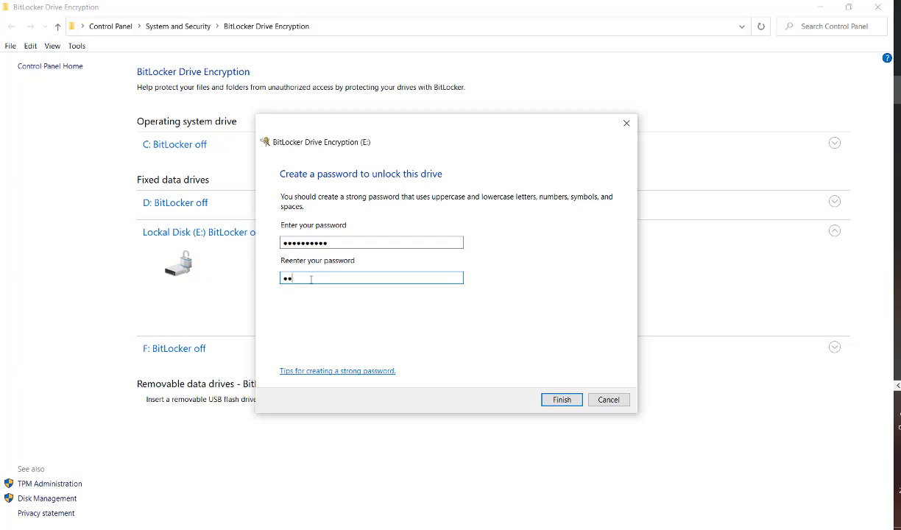
type("••")
left_click(561, 399)
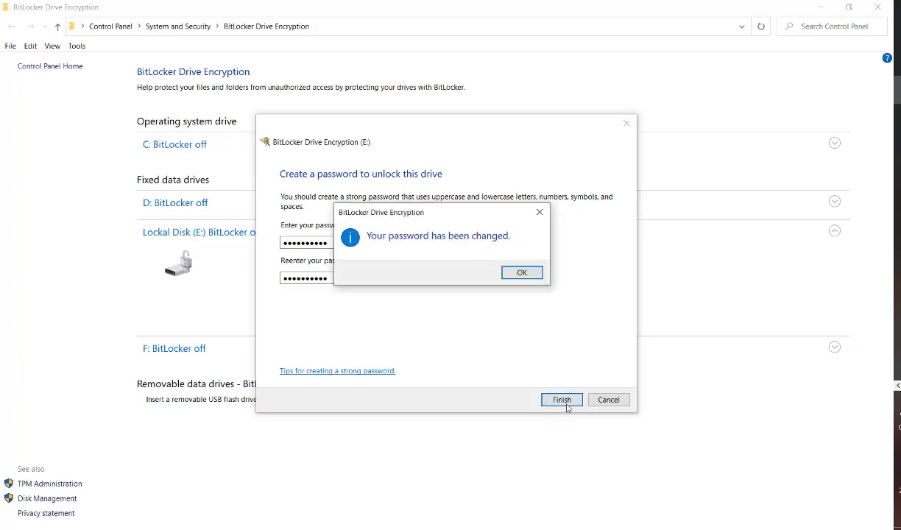
left_click(525, 274)
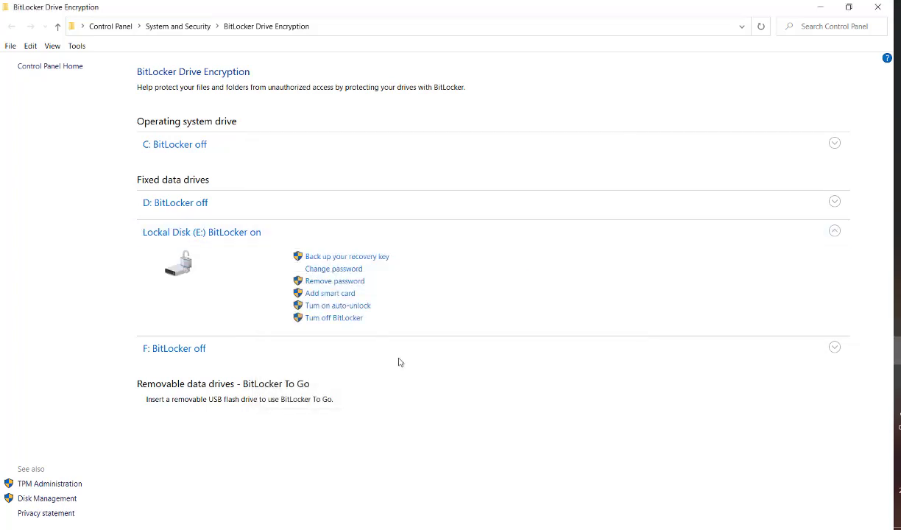
Try to add a smart card to drive E: and dismiss the resulting dialog.
left_click(324, 295)
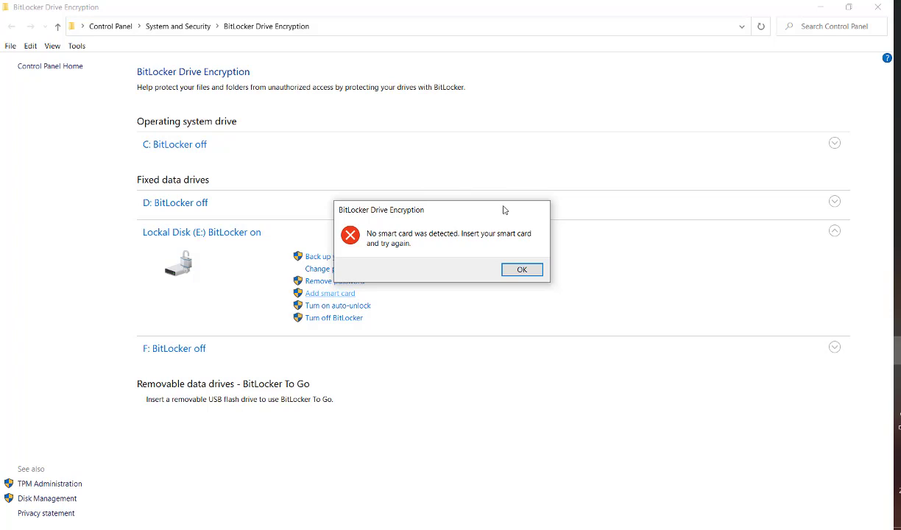
left_click(522, 270)
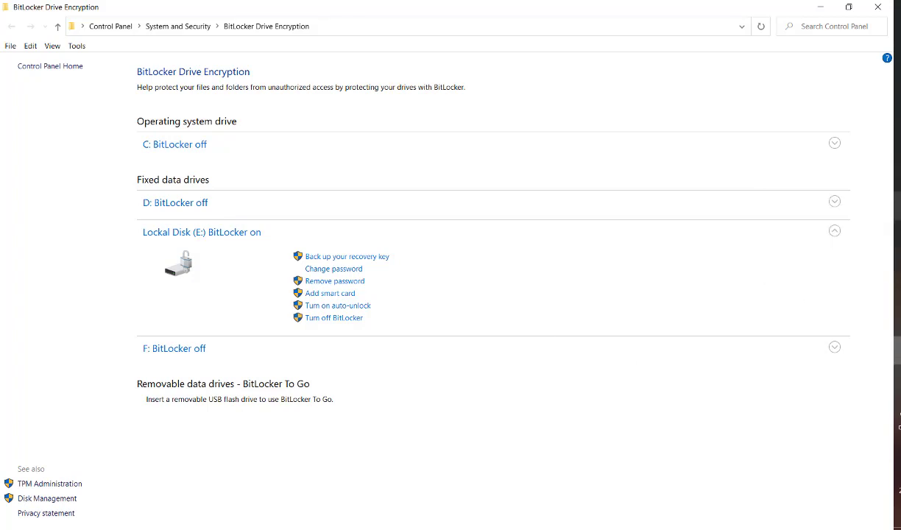
Switch to This PC in File Explorer and open the BitLocker management of Lockal Disk (E:) in a maximized window.
left_click(820, 262)
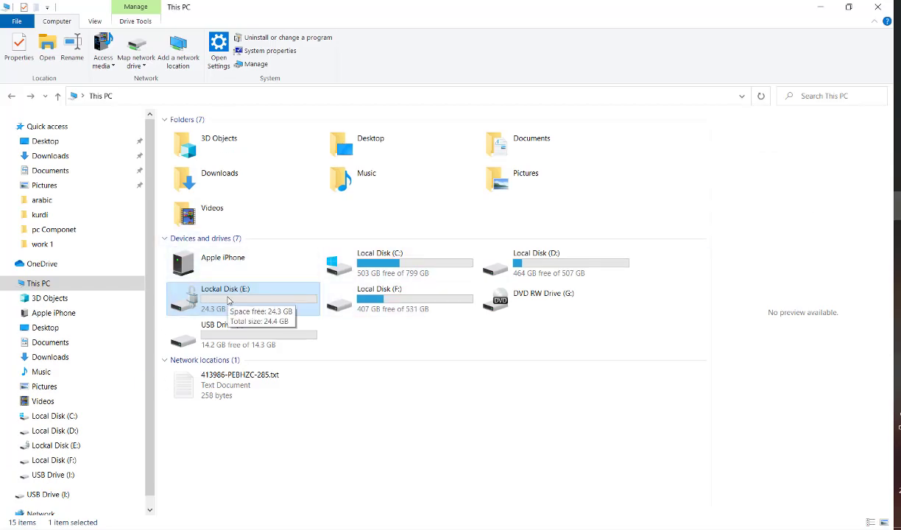
right_click(228, 300)
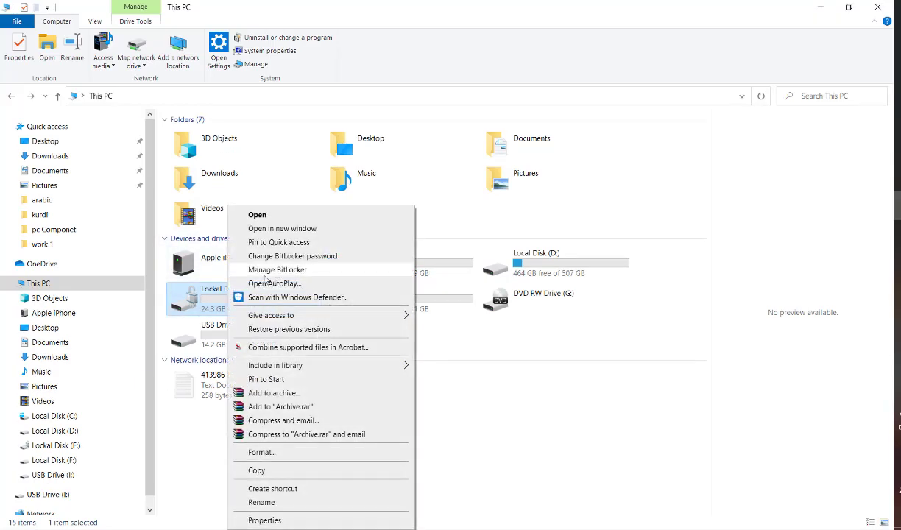
left_click(199, 297)
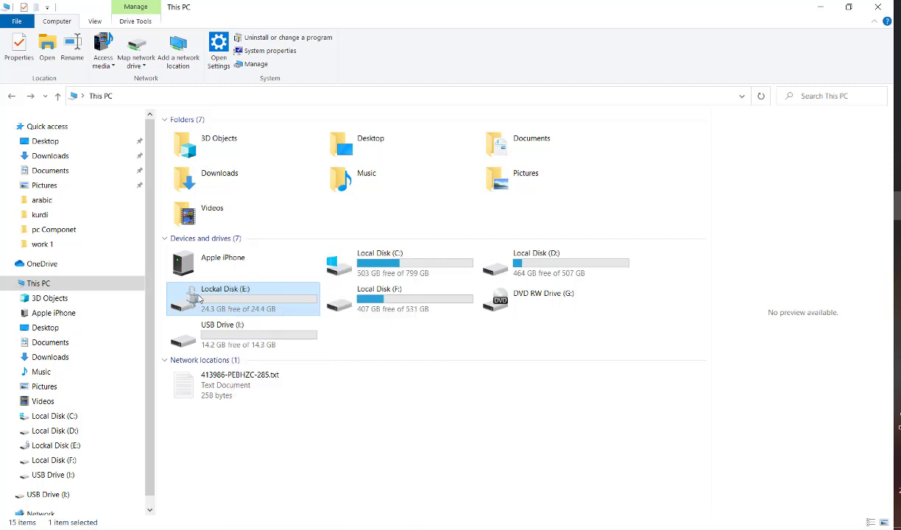
right_click(199, 297)
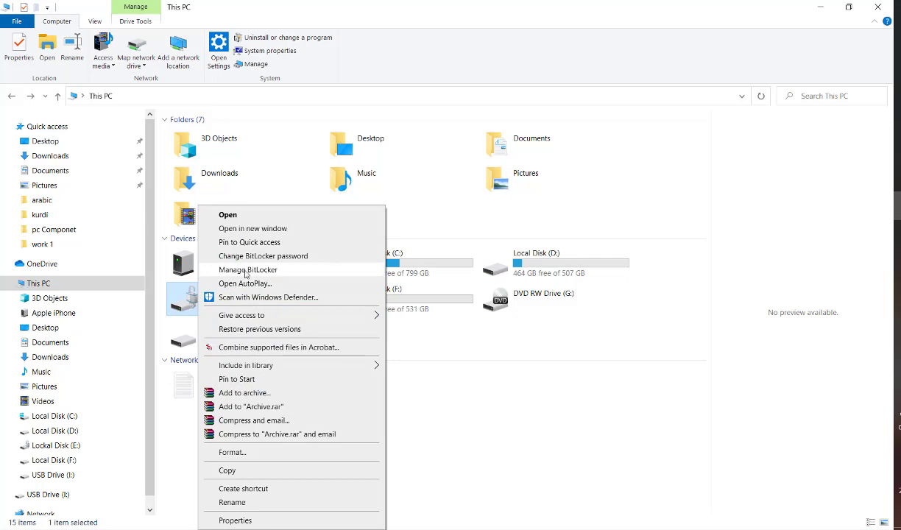
left_click(248, 269)
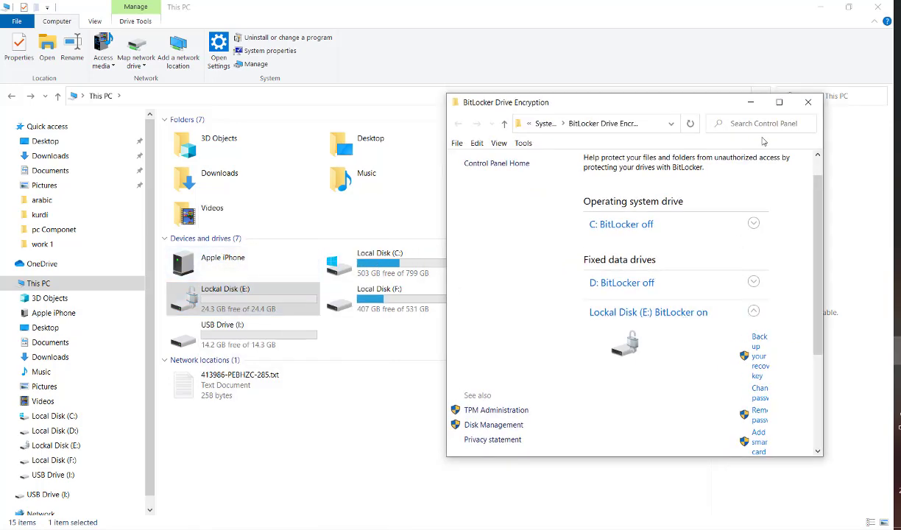
left_click(779, 102)
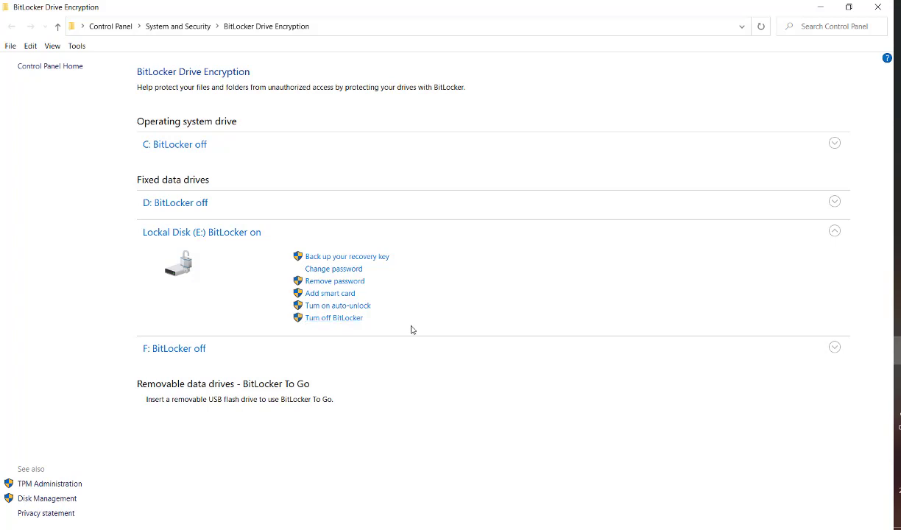
Review drive E:'s password change fields and its forgotten-password reset form, and cancel without entering a password.
left_click(321, 271)
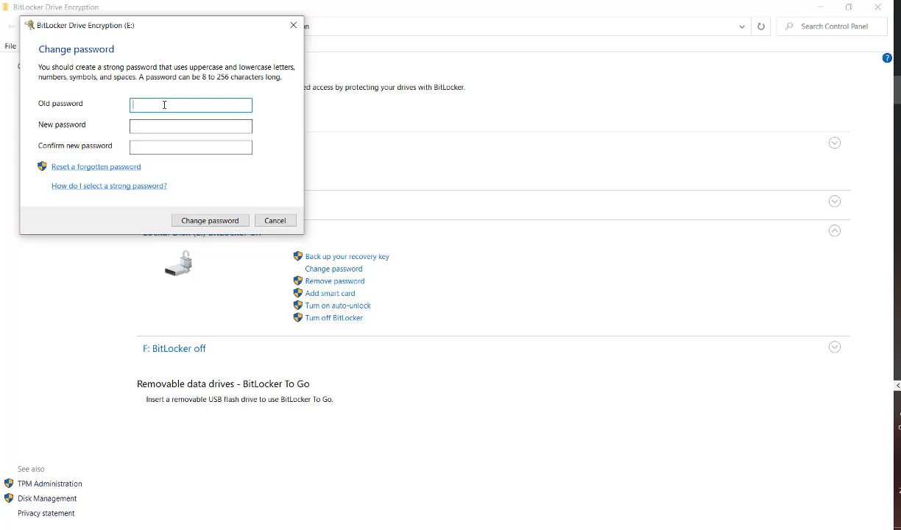
left_click(163, 125)
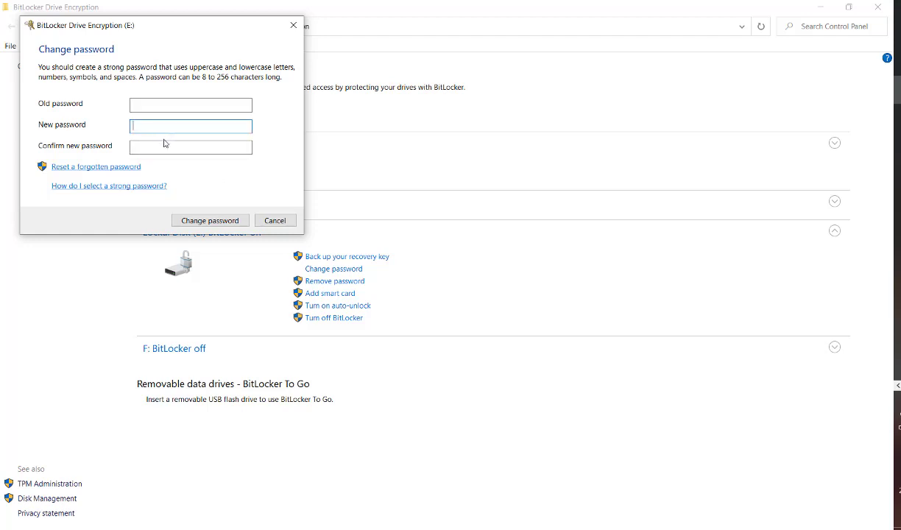
left_click(166, 147)
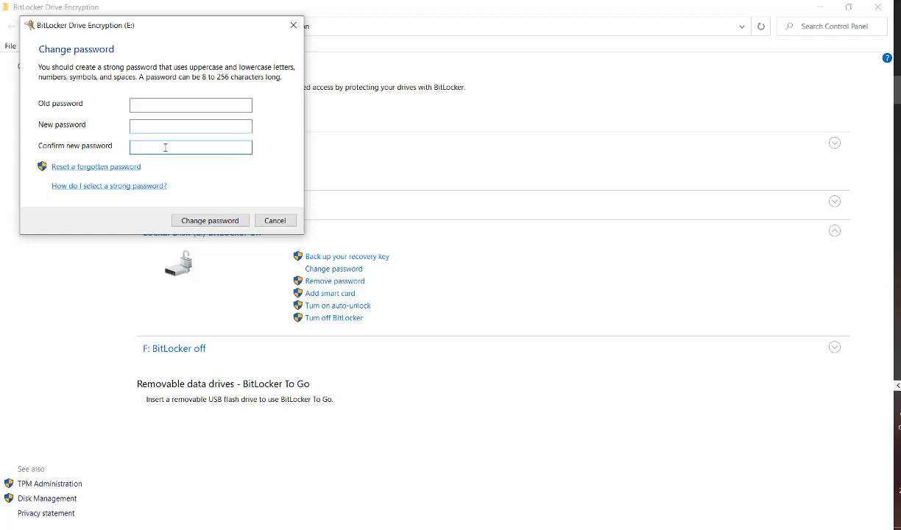
left_click(79, 169)
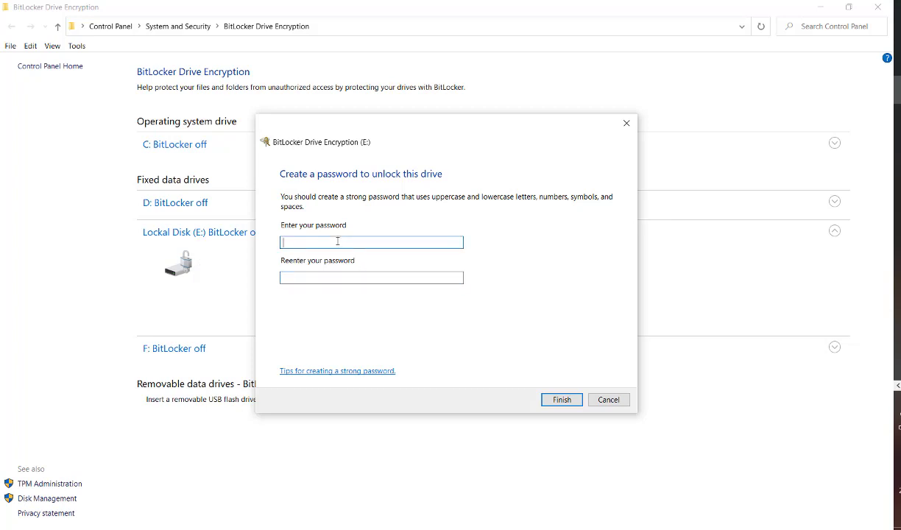
left_click(625, 401)
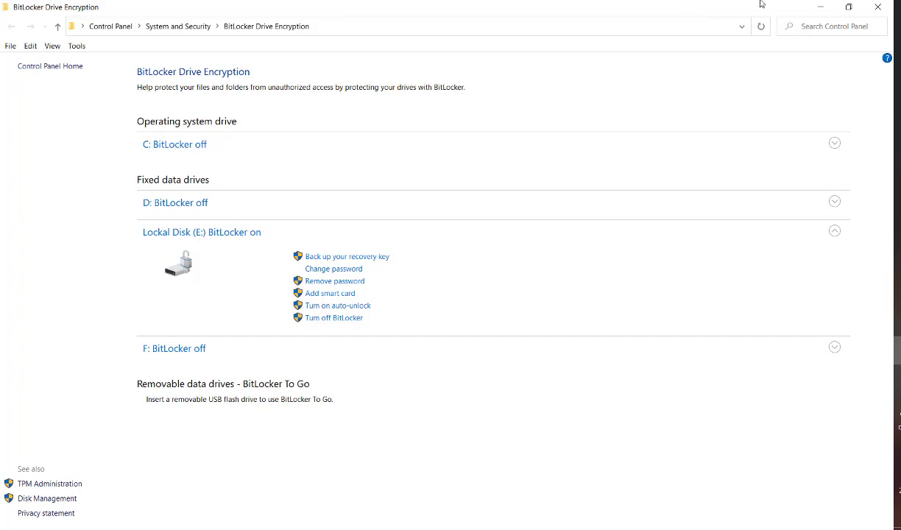
Minimize the open windows, open New Text Document.txt from the desktop and add "- Using recovery Key to unlock" two lines below the question.
left_click(820, 6)
left_click(822, 5)
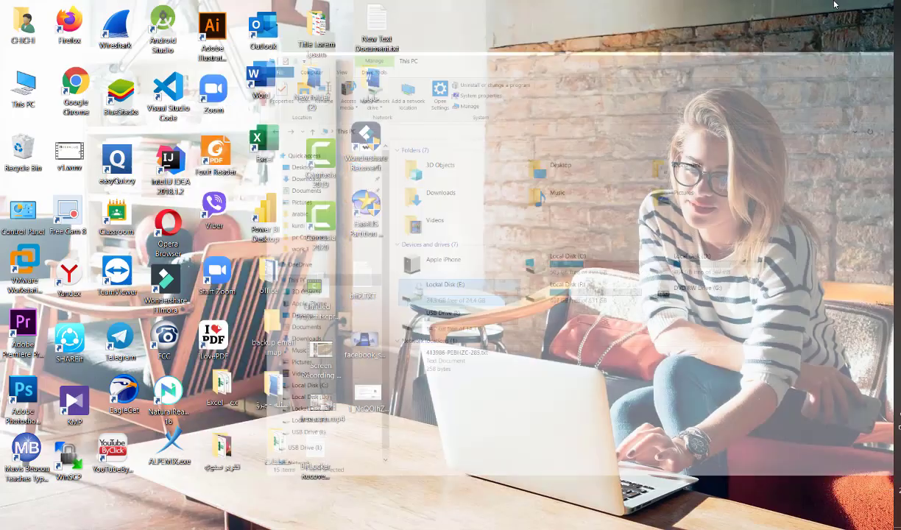
double_click(377, 33)
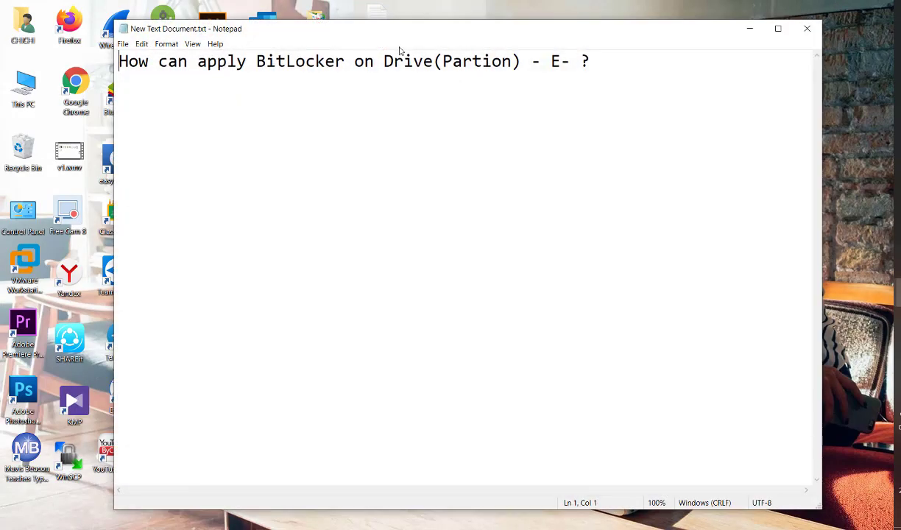
left_click(615, 50)
key("Return")
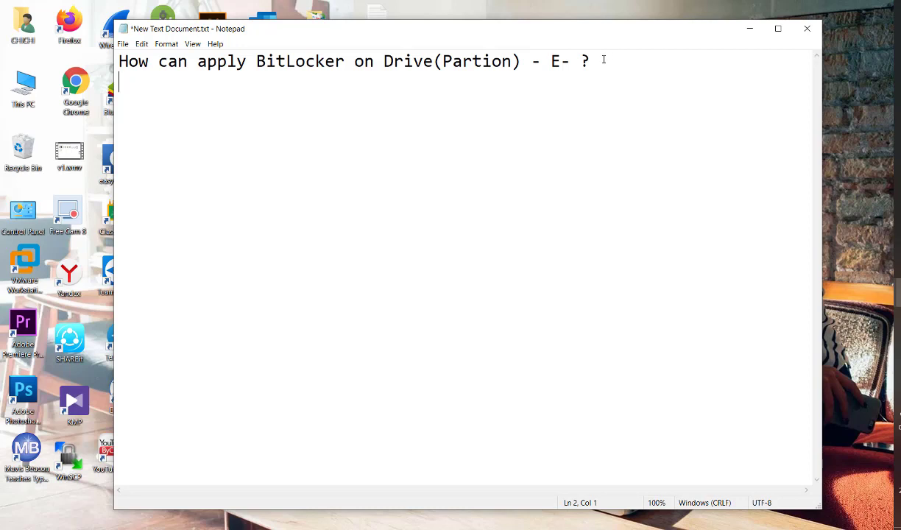
key("Return")
type("- Using ")
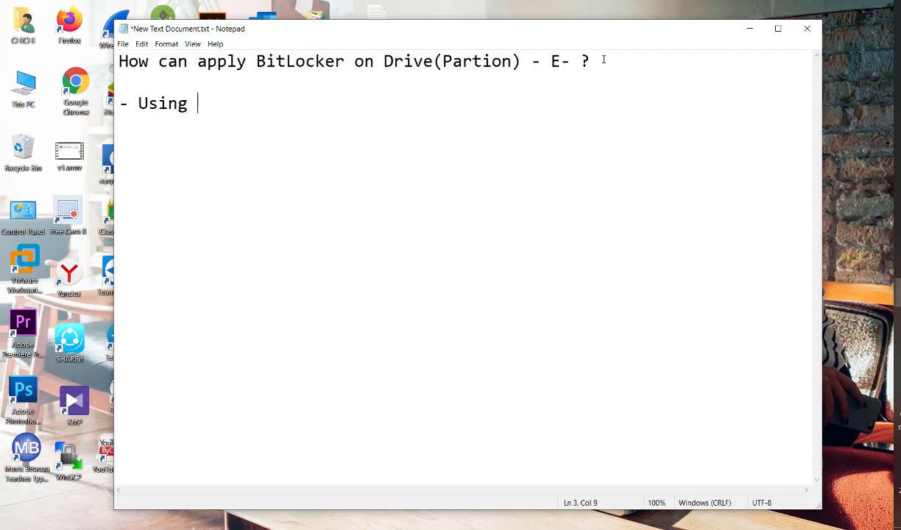
type("recovery Ke")
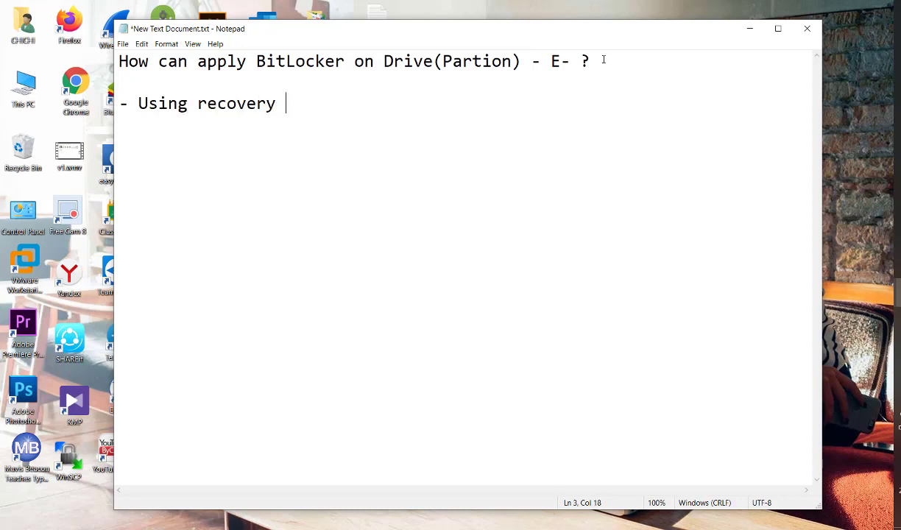
type("y to ")
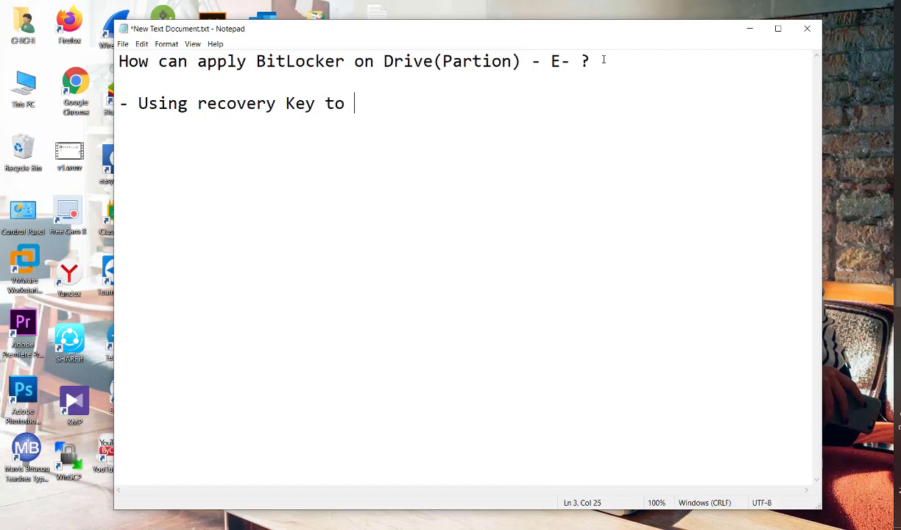
type("unlock")
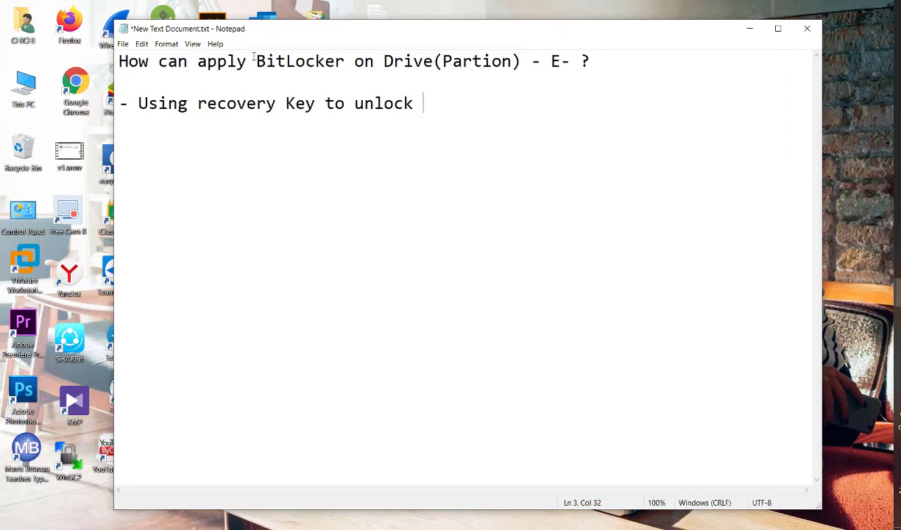
Copy "BitLocker on Drive(Partion) - E" from the first line and append it to the recovery key line.
left_click_drag(256, 61, 561, 53)
key("ctrl+c")
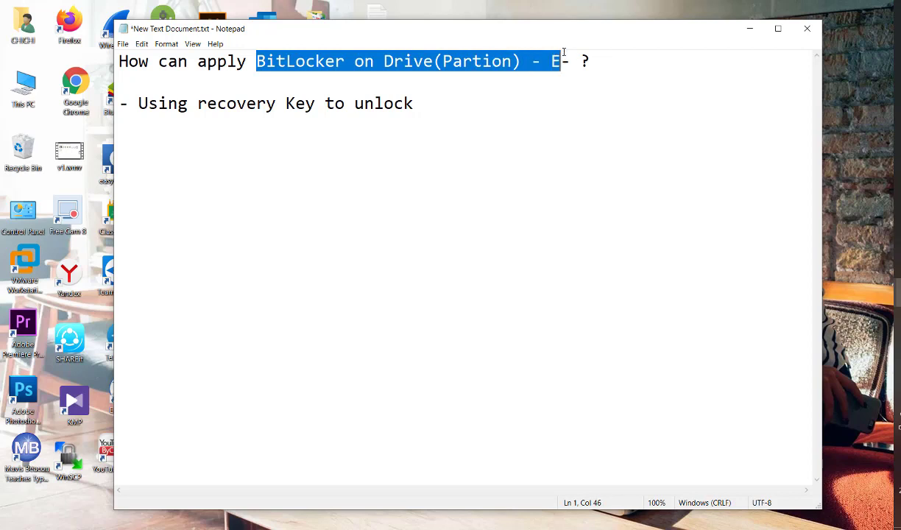
left_click(469, 104)
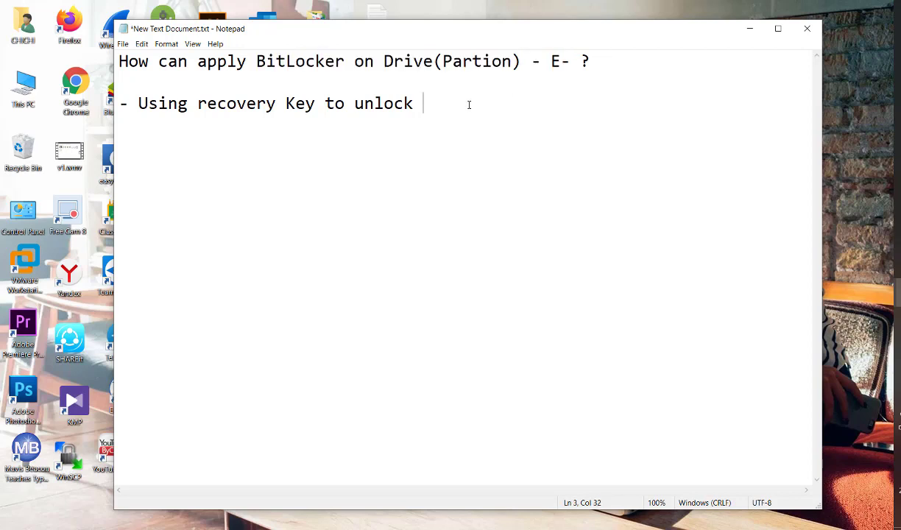
key("ctrl+v")
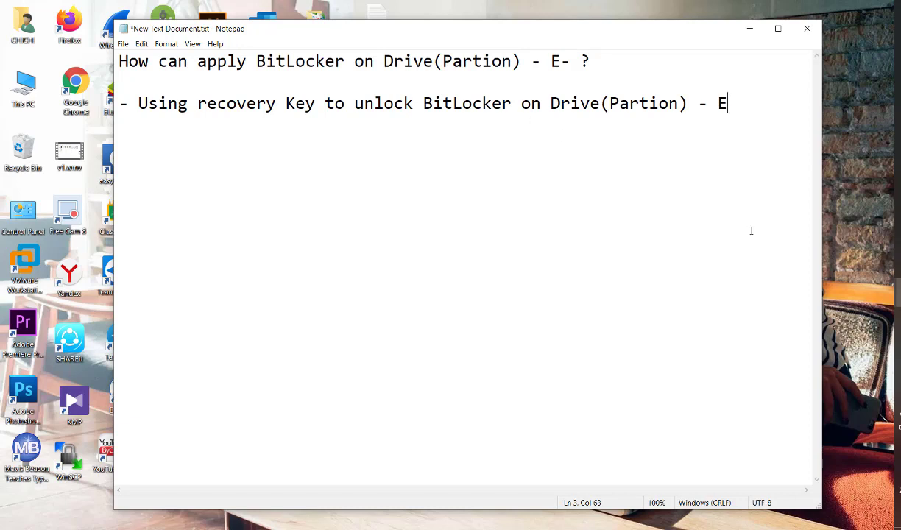
End the recovery key line with " ." and start a new "-" bullet two lines below it.
left_click(415, 66)
left_click(266, 104)
left_click(284, 103)
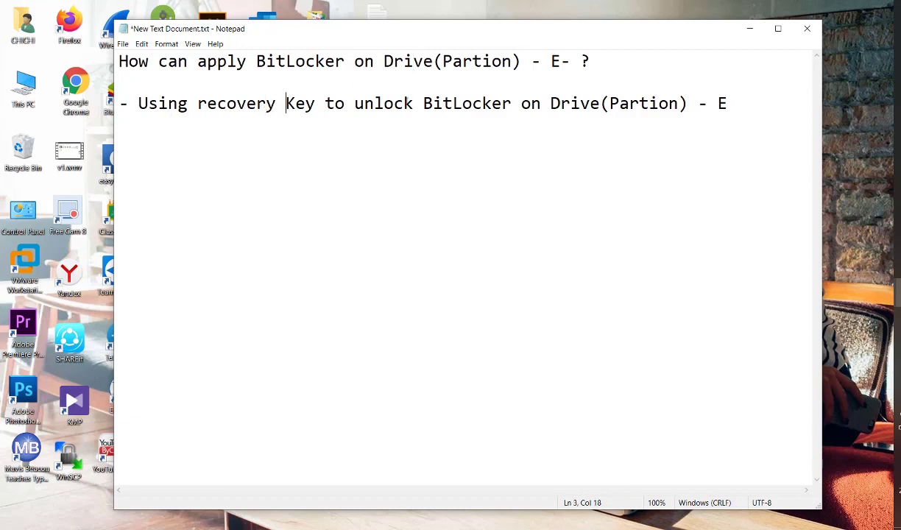
left_click(413, 104)
left_click(736, 110)
key("Return")
key("BackSpace")
left_click(374, 104)
double_click(374, 105)
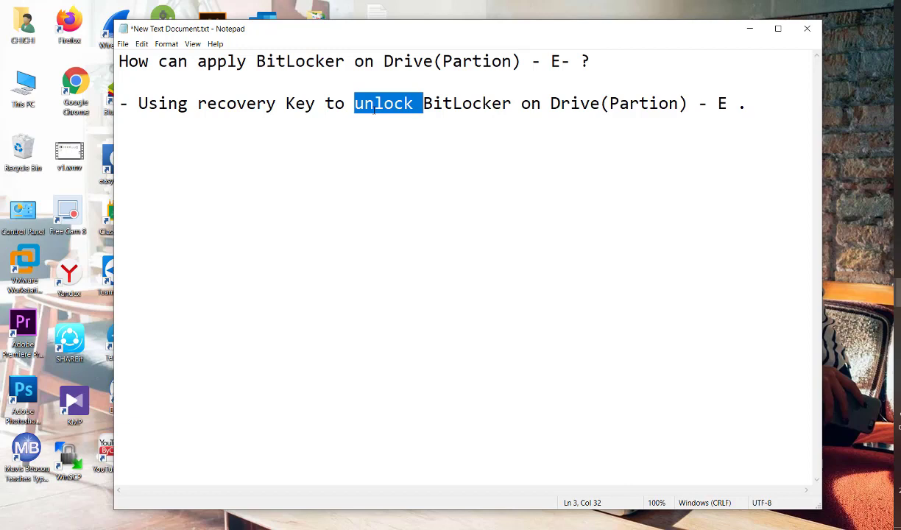
left_click(759, 108)
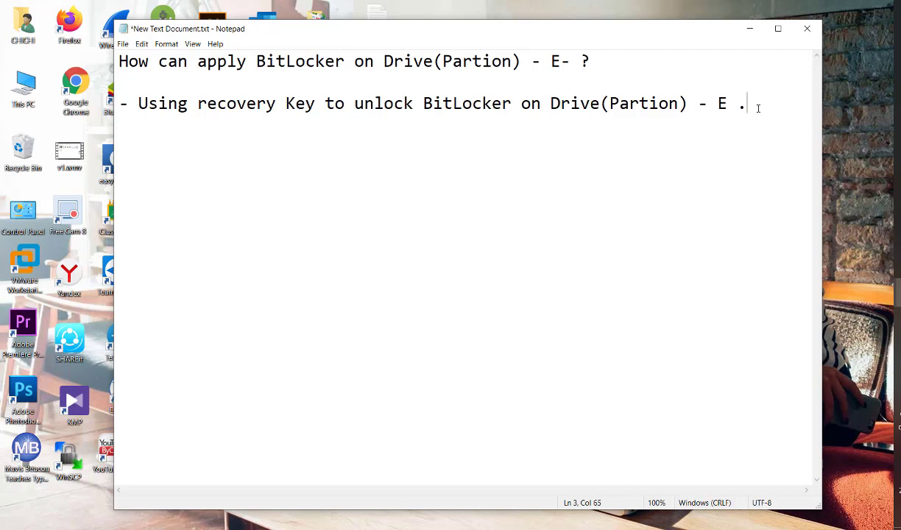
key("Return")
key("Return")
type("-")
Switch to BitLocker Drive Encryption, review the forgotten-password reset form of drive E:, close it and return to the note in Notepad.
mouse_move(898, 350)
left_click(825, 354)
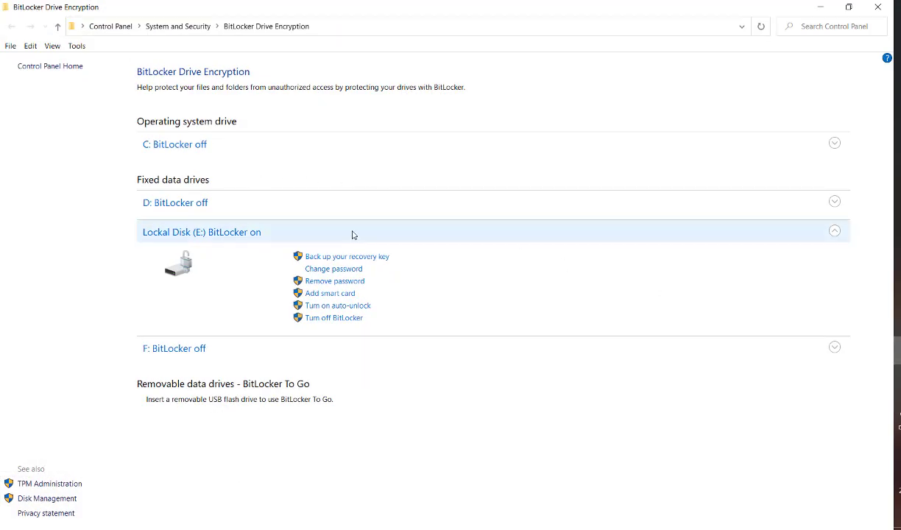
left_click(333, 269)
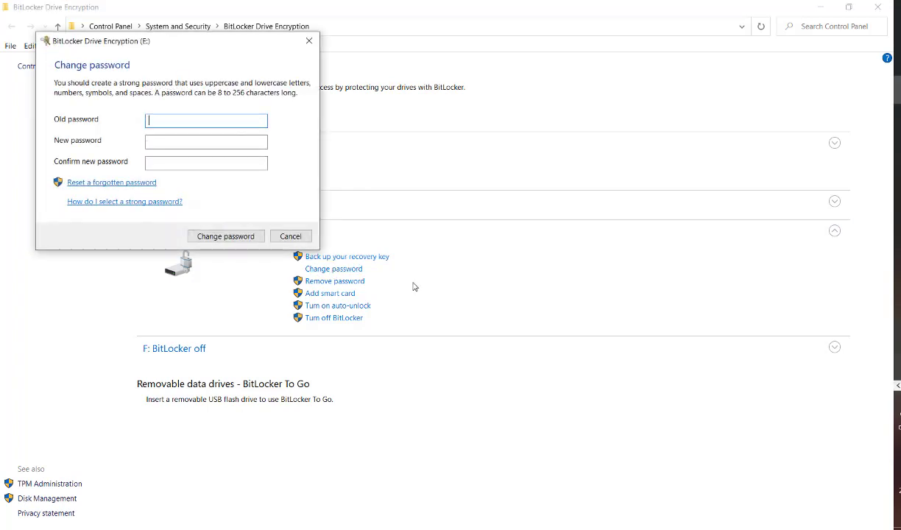
left_click(110, 184)
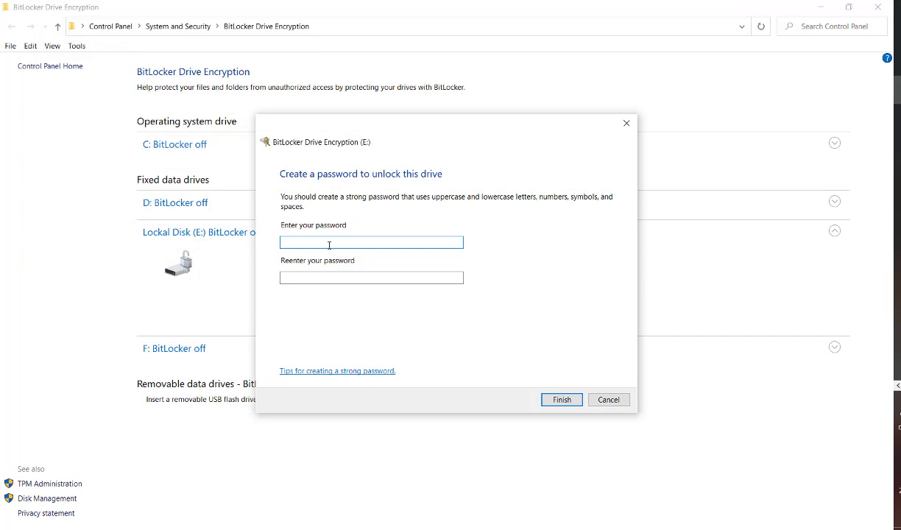
left_click(328, 276)
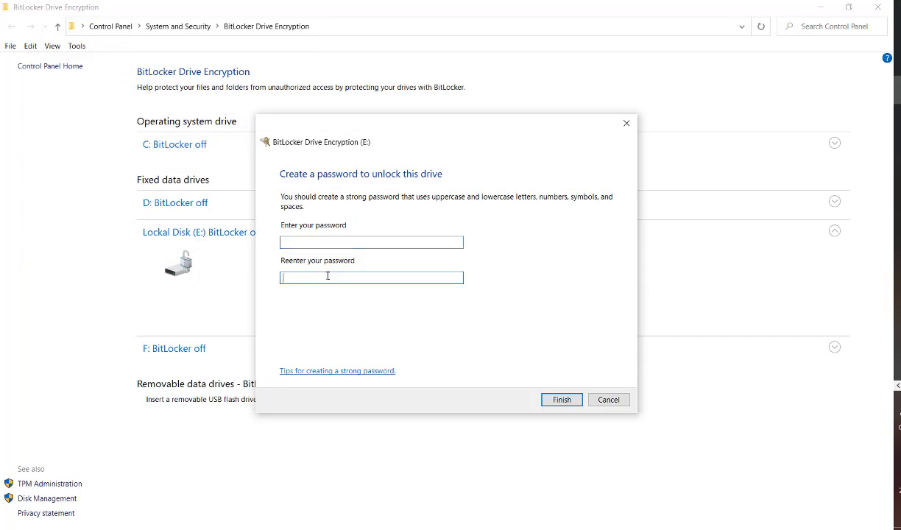
left_click(627, 123)
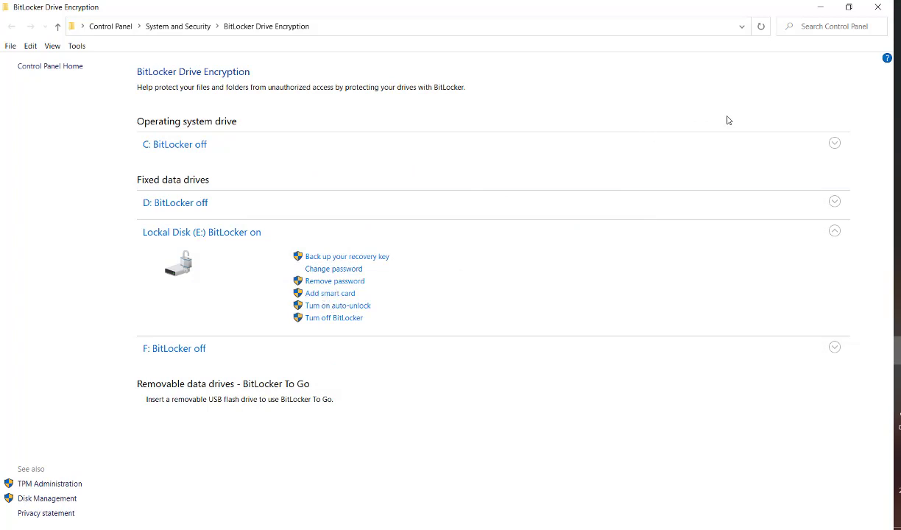
left_click(817, 7)
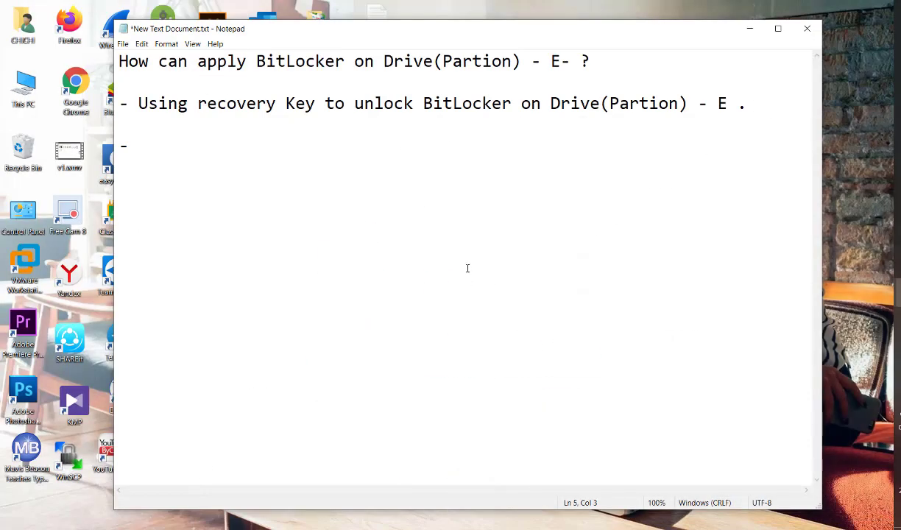
Place the text cursor after the empty "-" bullet in the note.
left_click(257, 74)
left_click(560, 61)
left_click(216, 121)
left_click(135, 145)
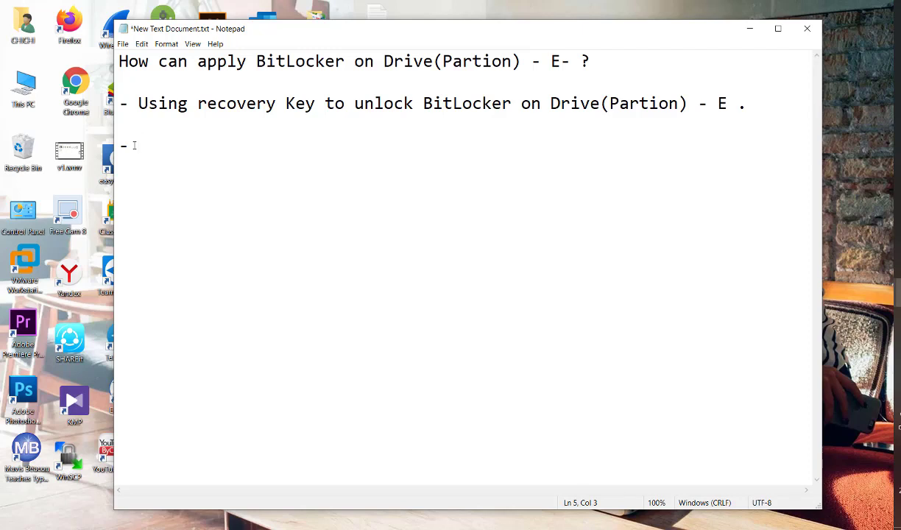